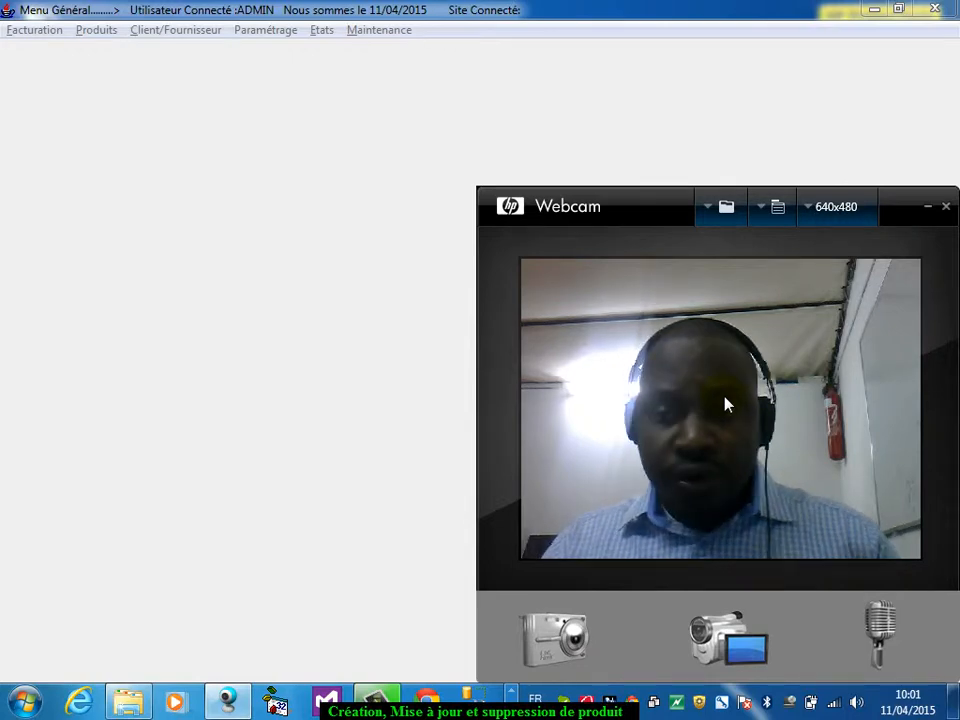
Open the form for managing article families (Familles d'article)
click(92, 31)
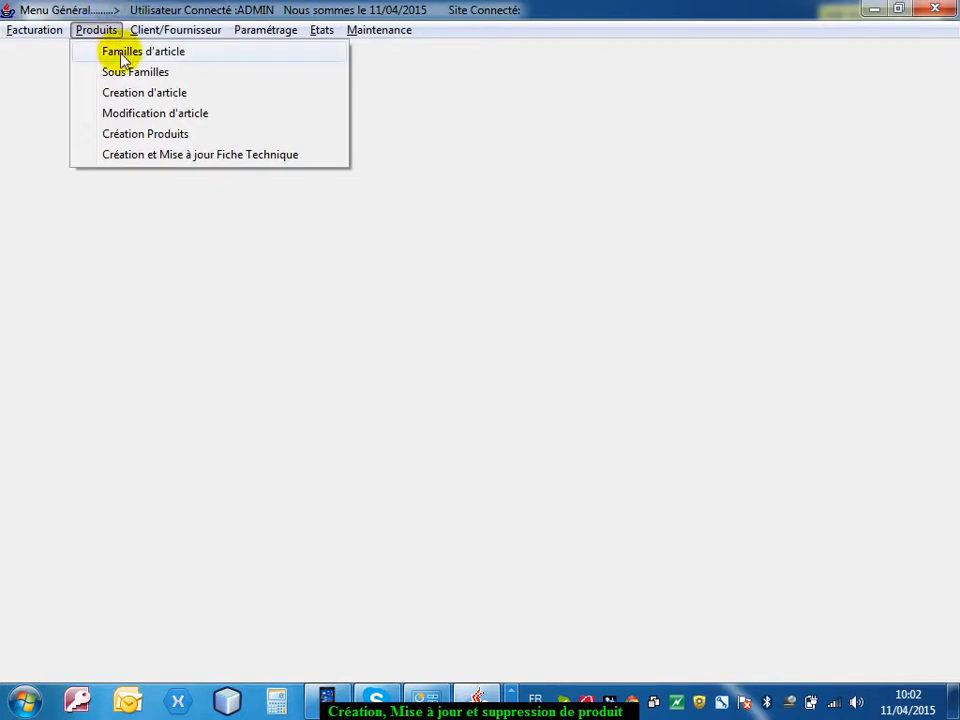
click(121, 53)
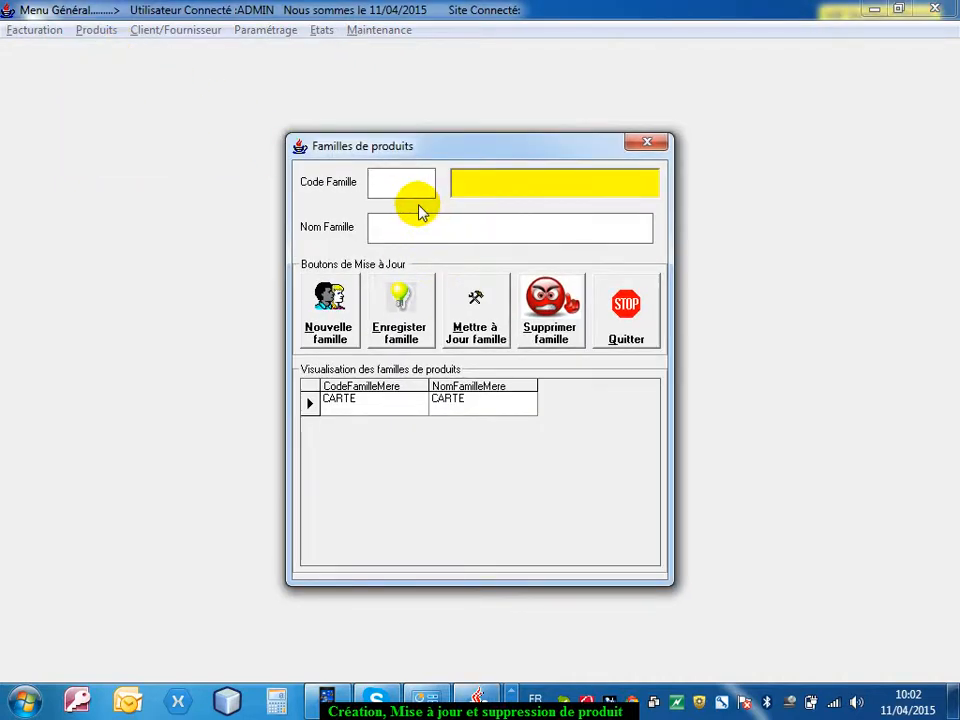
text(F)
text(ANTALONS)
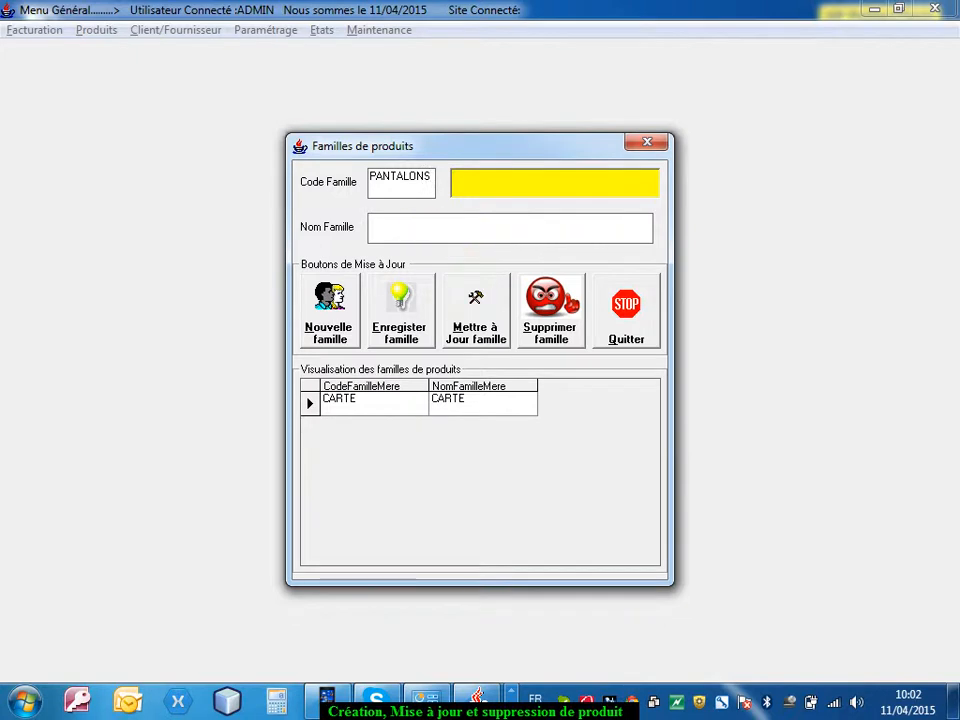
text(PATALONS)
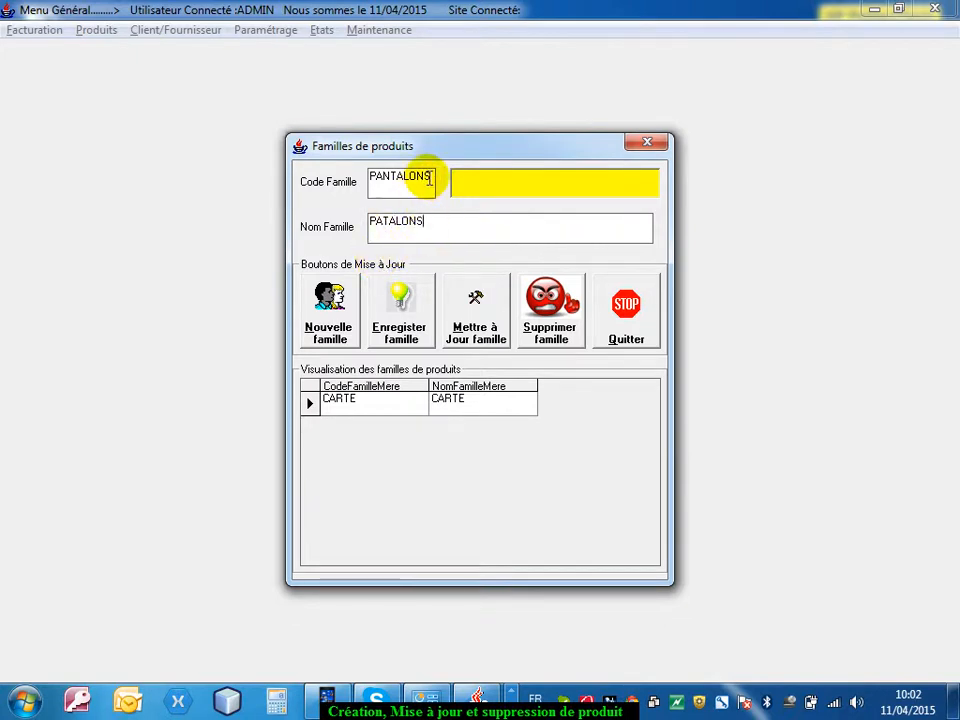
Save a new product family with GATEAUX as both code and name, and close the families form
drag(430, 180, 280, 172)
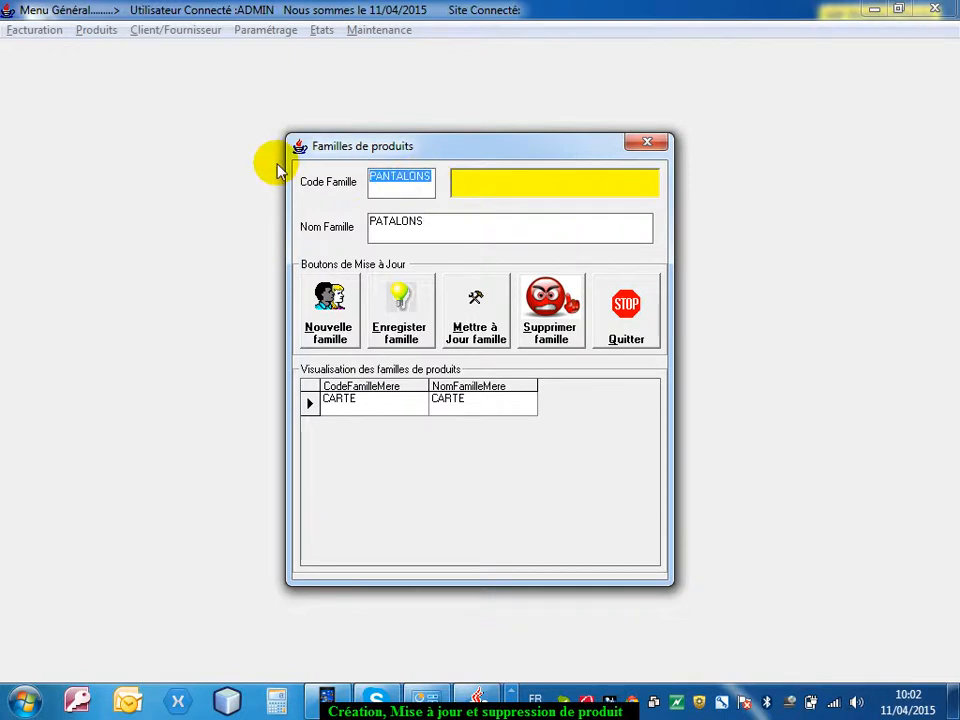
text(GATEAUX)
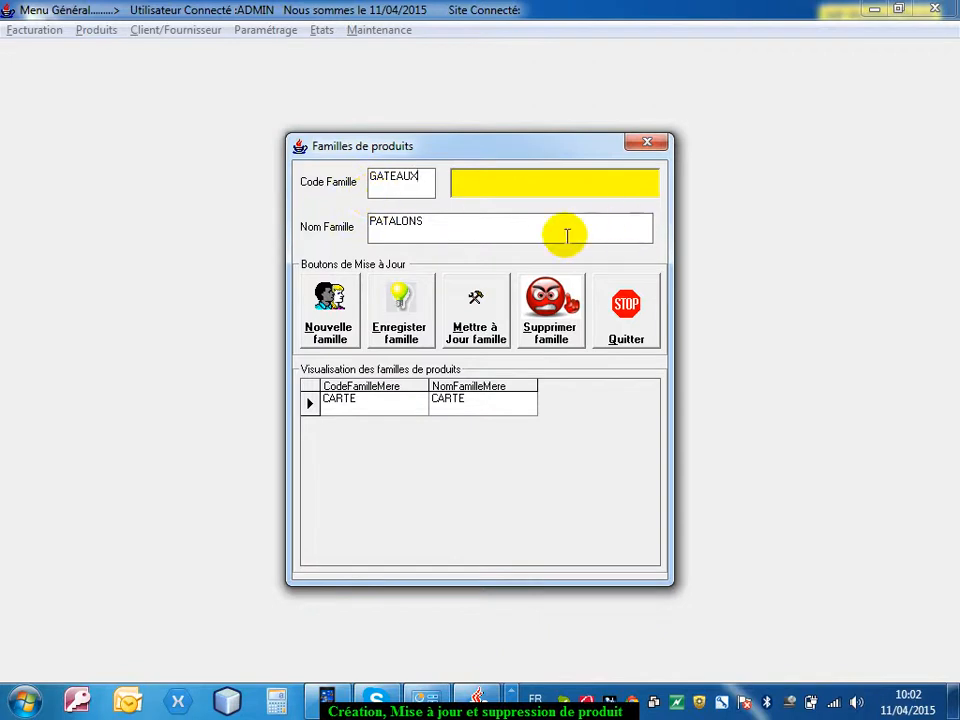
drag(564, 234, 43, 176)
text(GATEAUX)
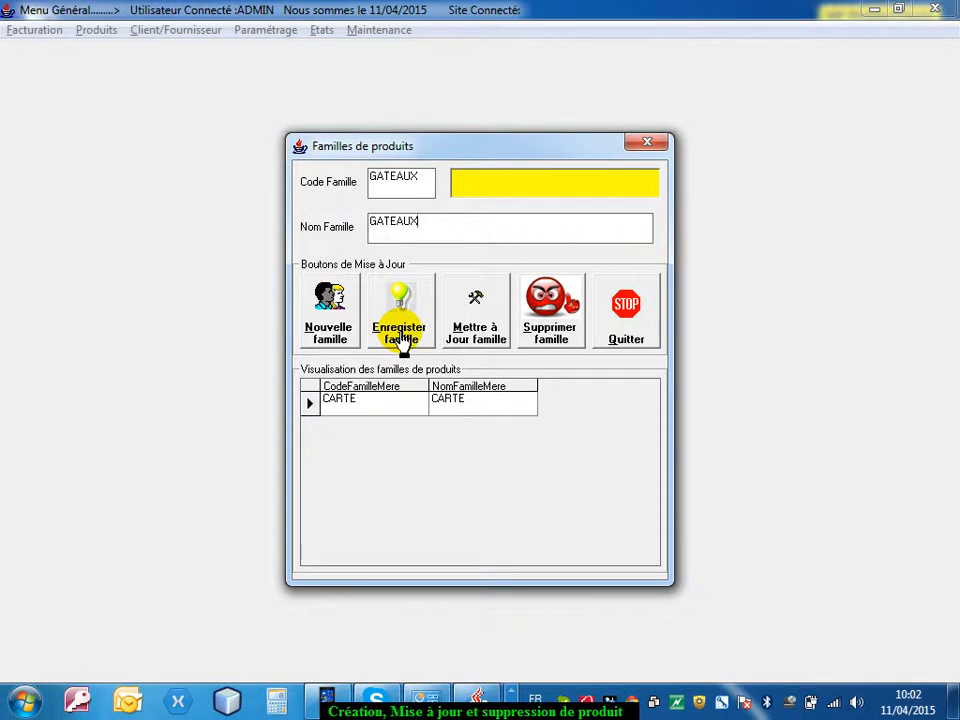
click(401, 338)
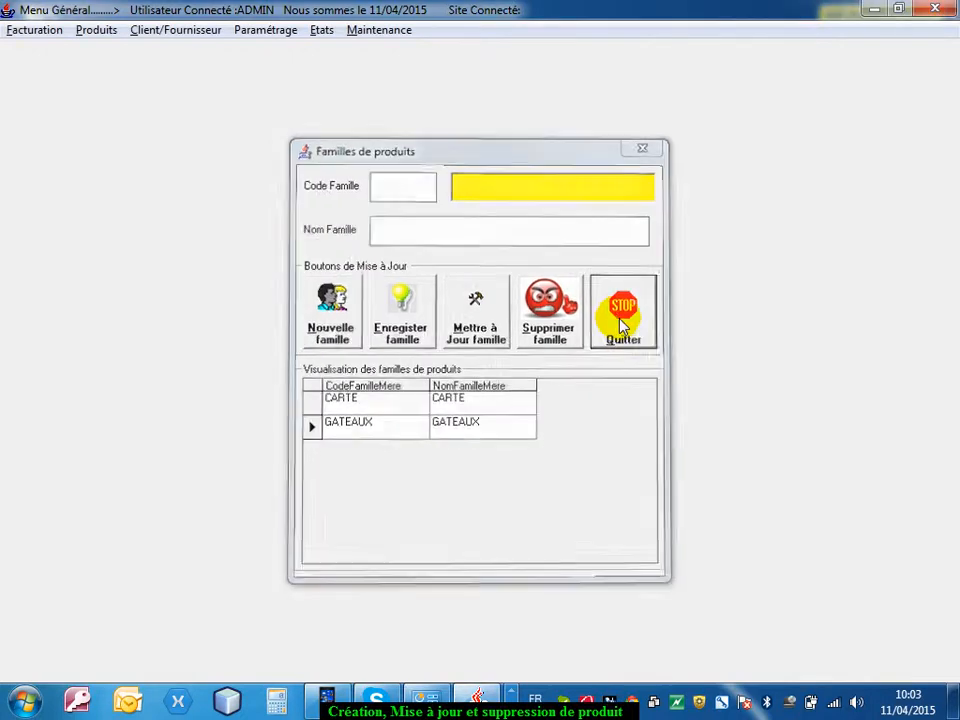
click(620, 325)
Start a new sub-family with the code GS and the name GATEAU SEC
click(100, 30)
click(113, 77)
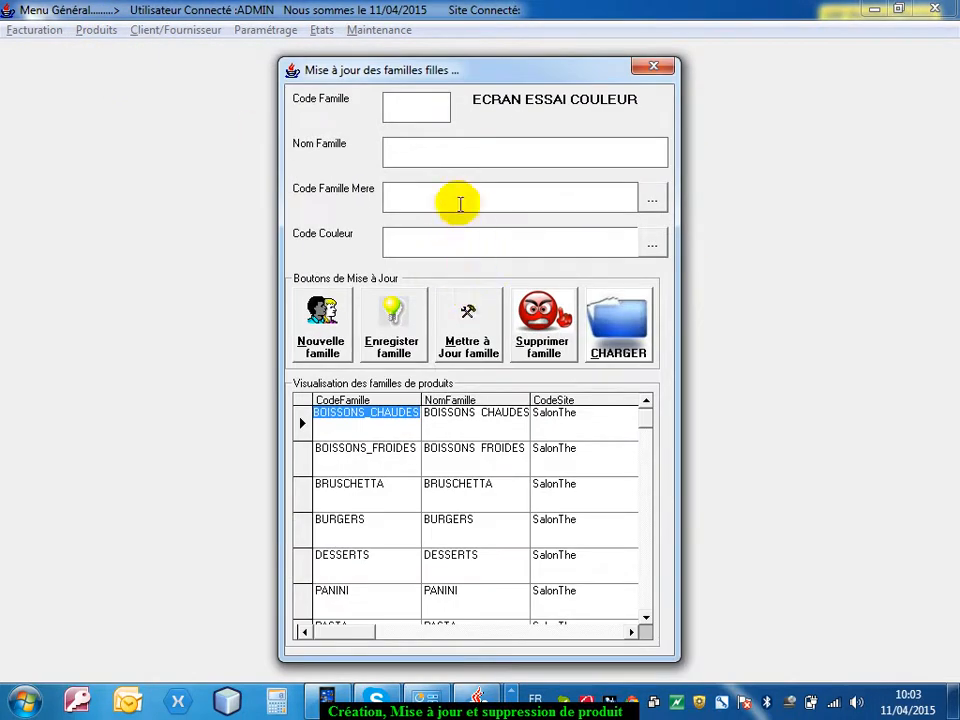
click(430, 112)
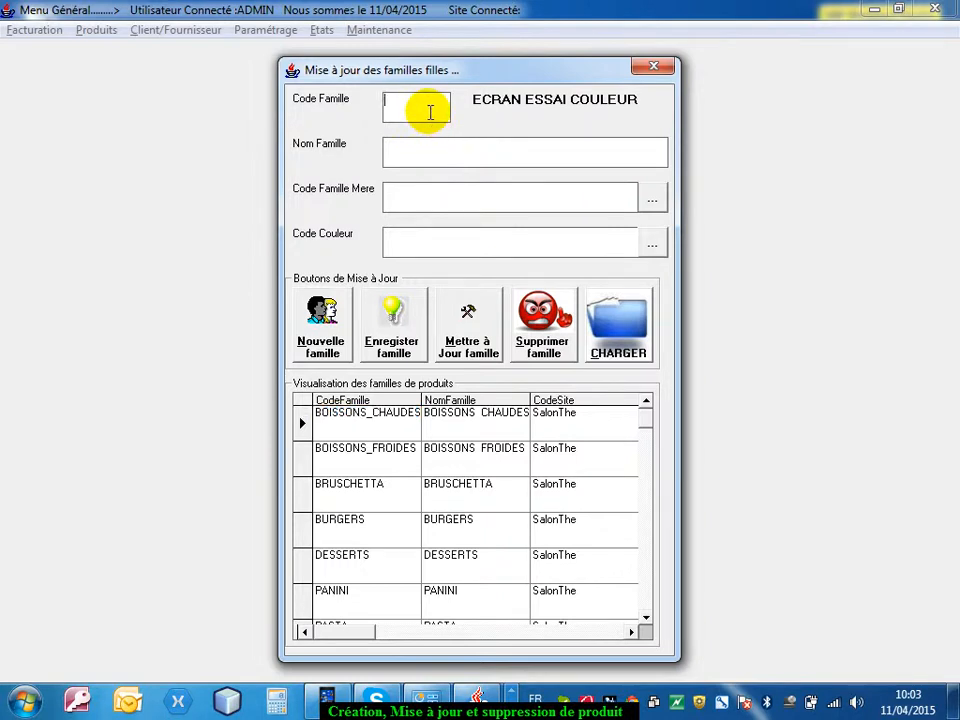
text(g)
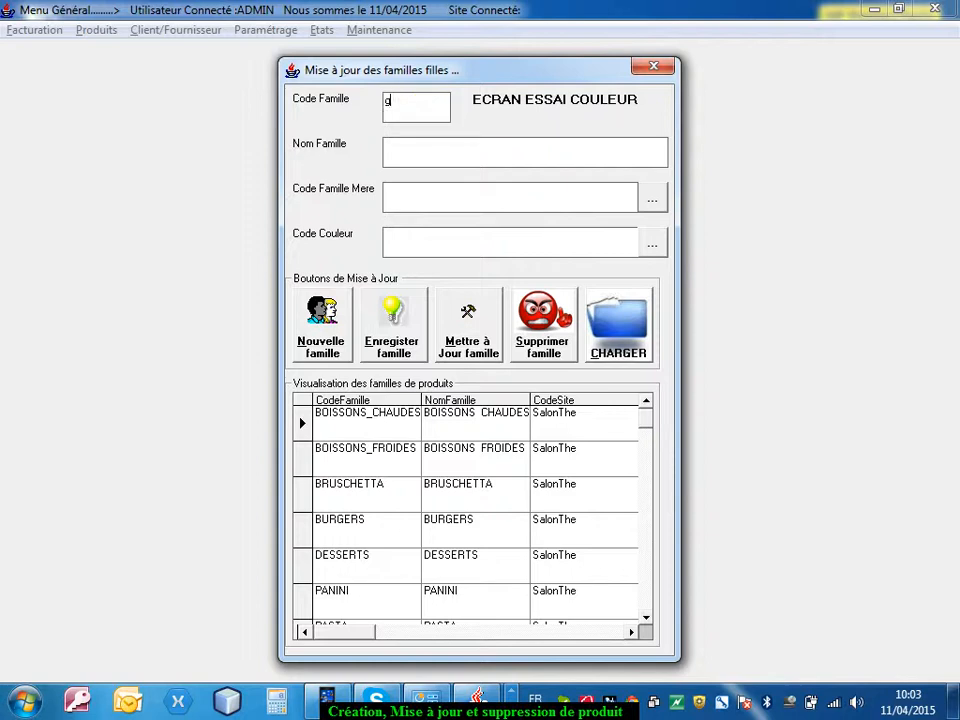
text(GS)
click(470, 149)
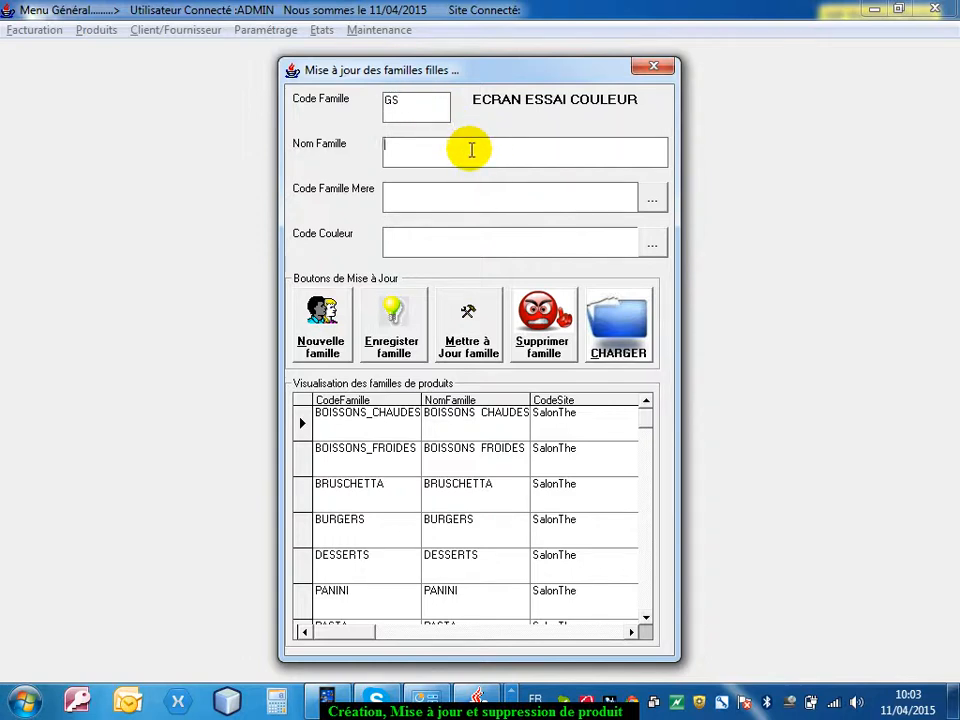
text(GATEAU SEC)
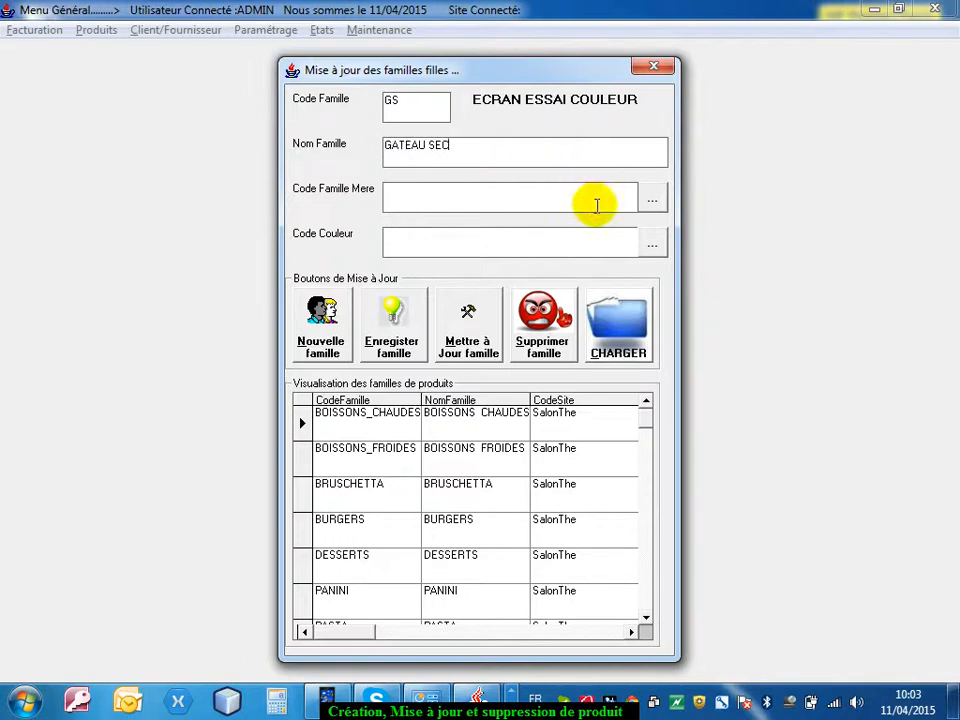
Assign the parent family GATEAUX and pure green (RGB 0, 255, 0) to the GS sub-family and save it
click(652, 200)
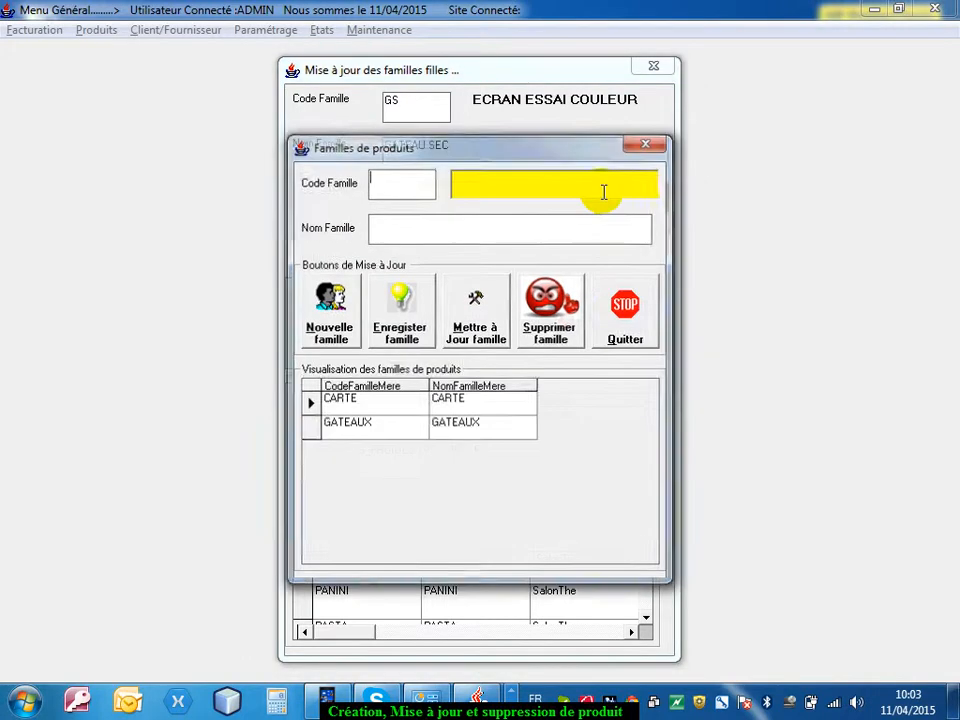
click(306, 427)
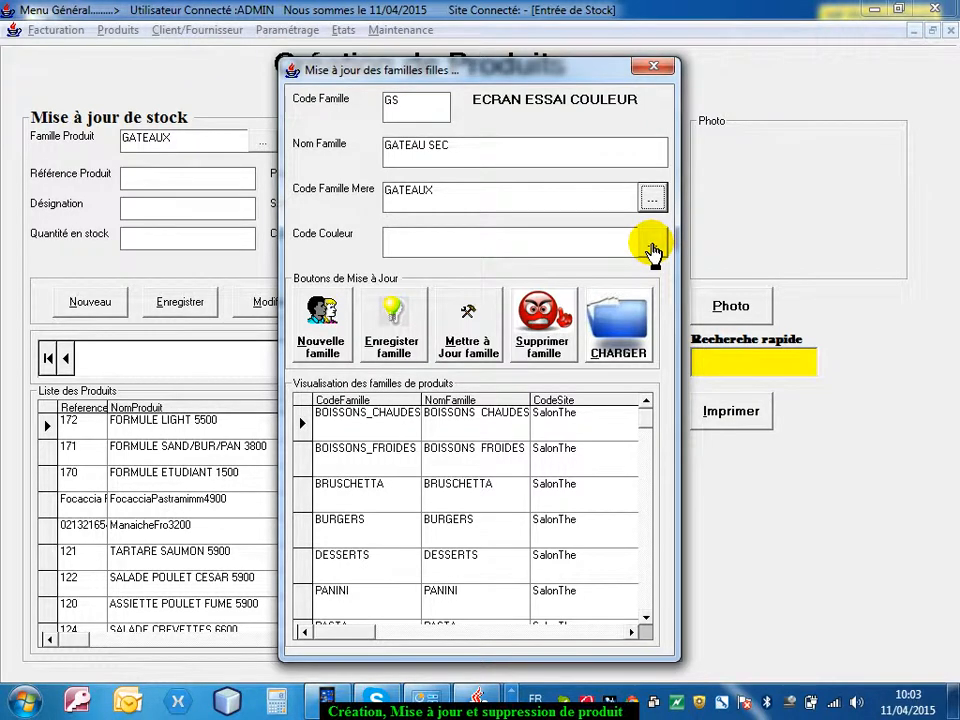
click(652, 250)
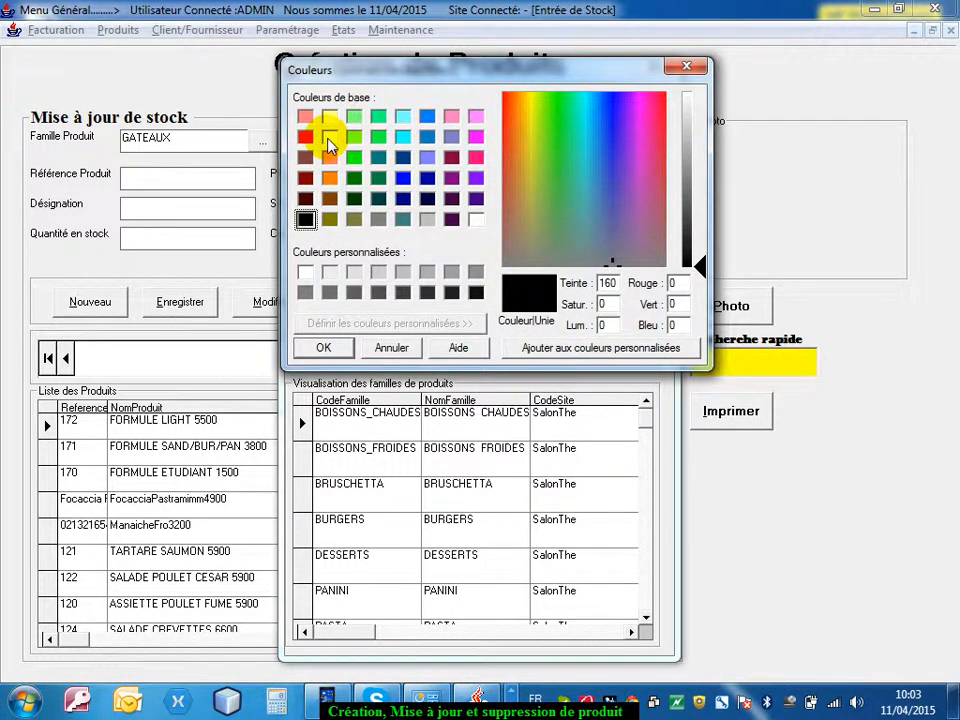
click(354, 157)
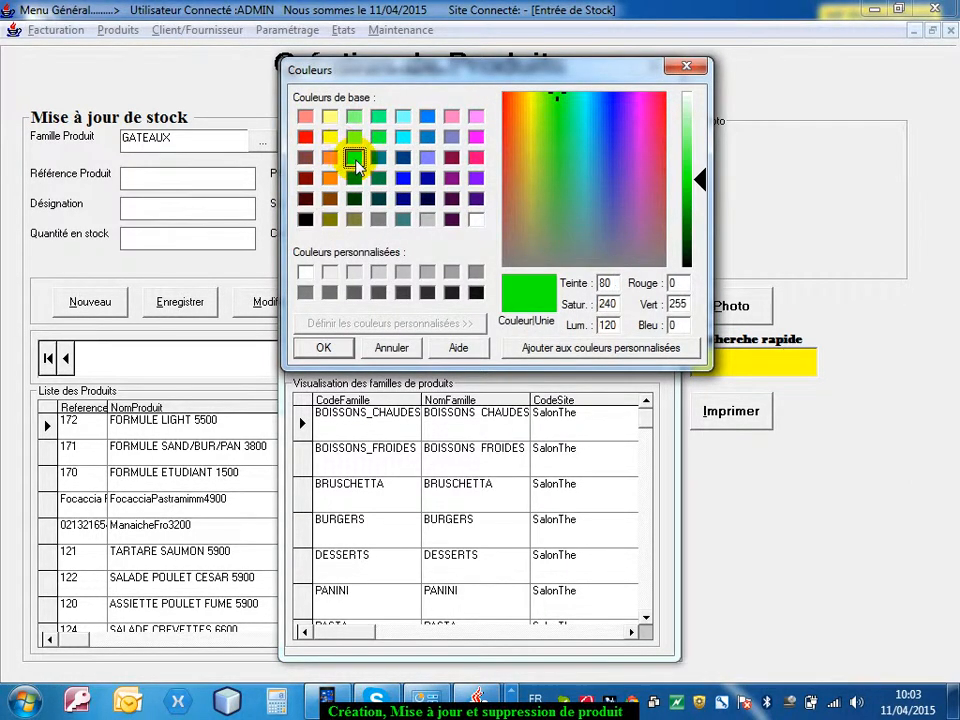
click(336, 350)
click(393, 333)
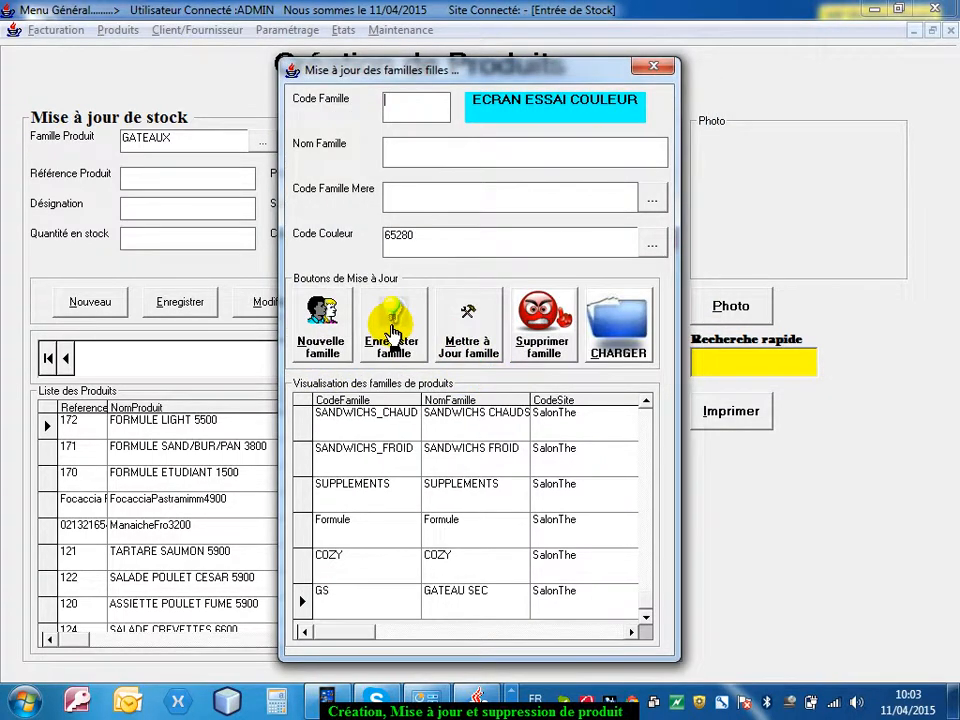
click(305, 603)
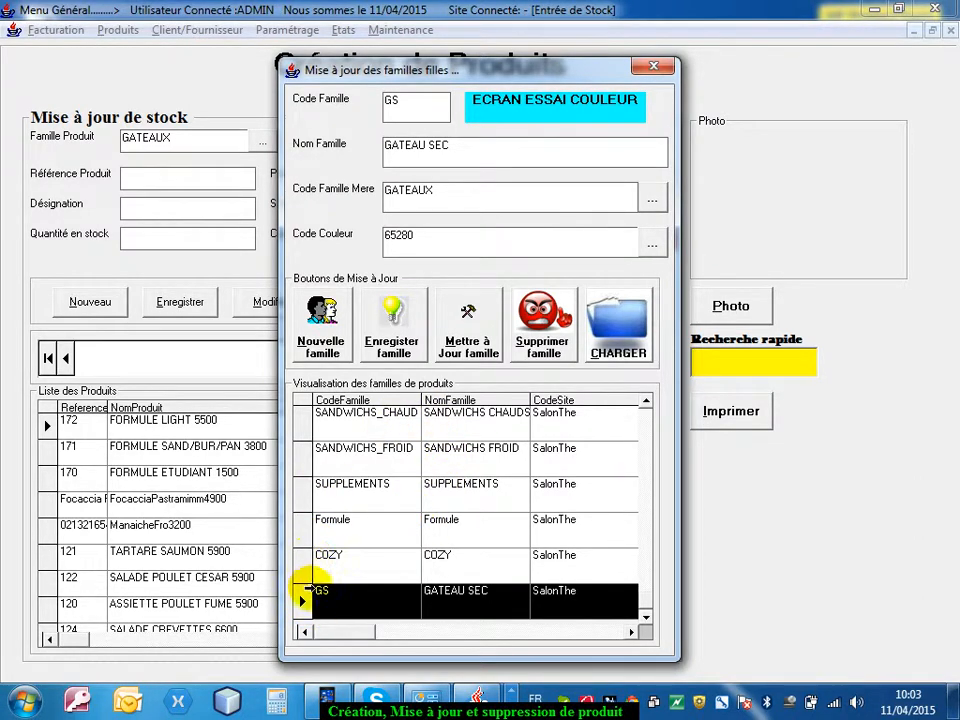
Rename the SUPPLEMENTS sub-family to SUPPLEMENTS FOOD, save the modification and close the sub-families form
click(303, 489)
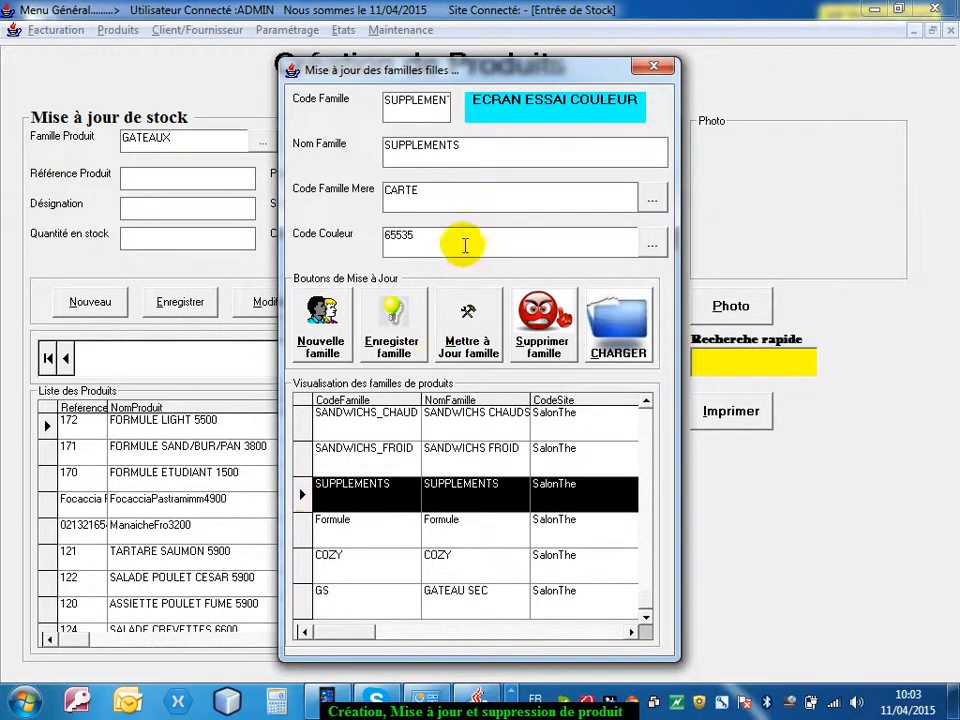
click(484, 148)
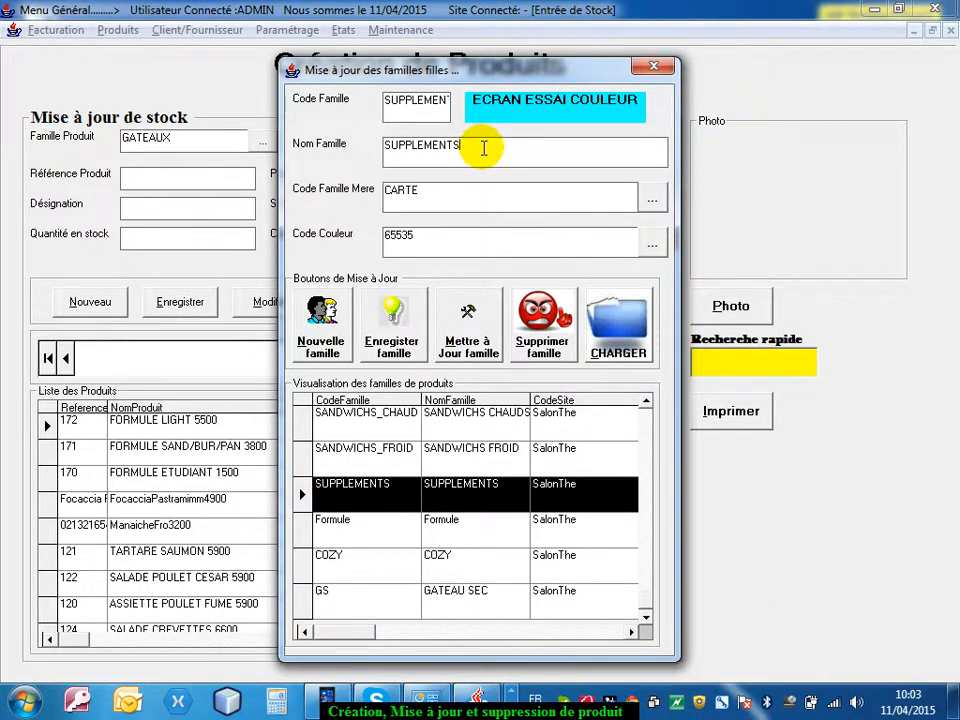
text(FOOD)
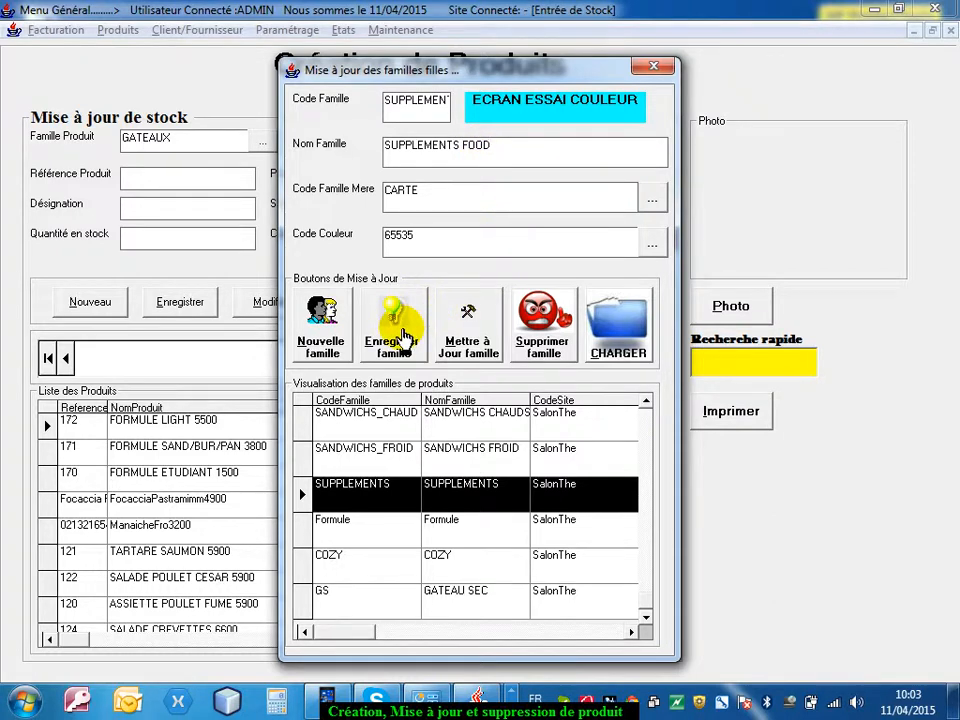
click(406, 330)
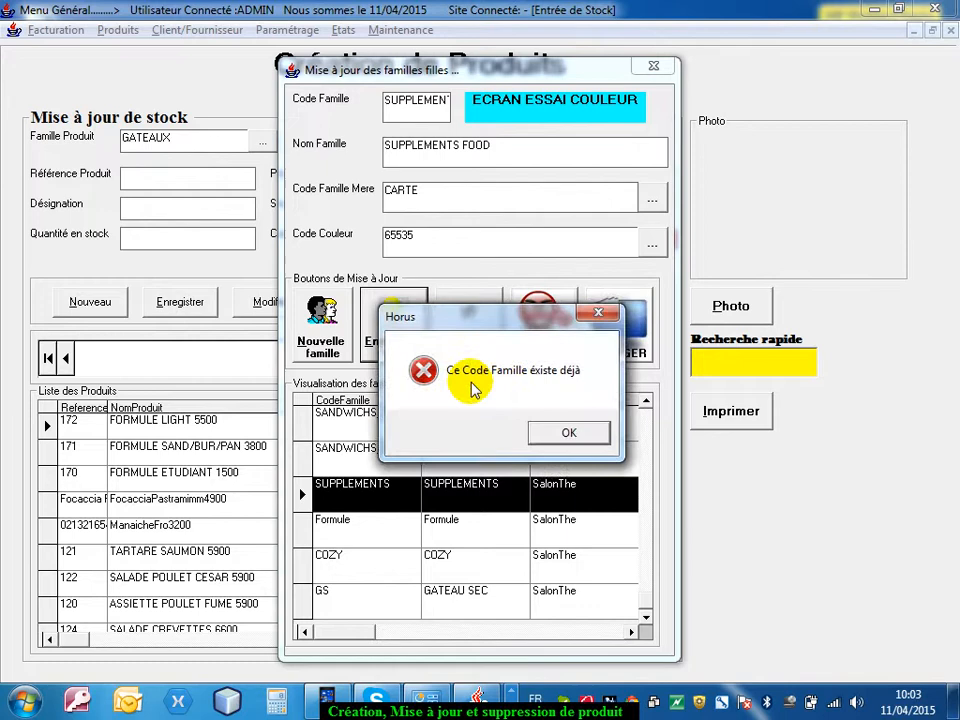
click(556, 436)
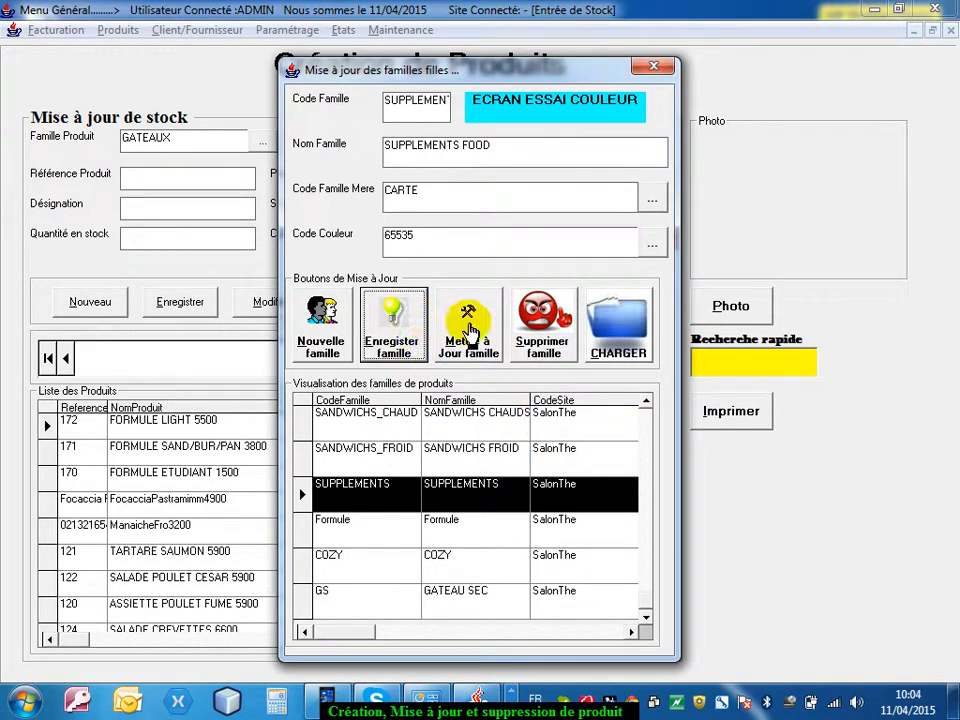
click(472, 338)
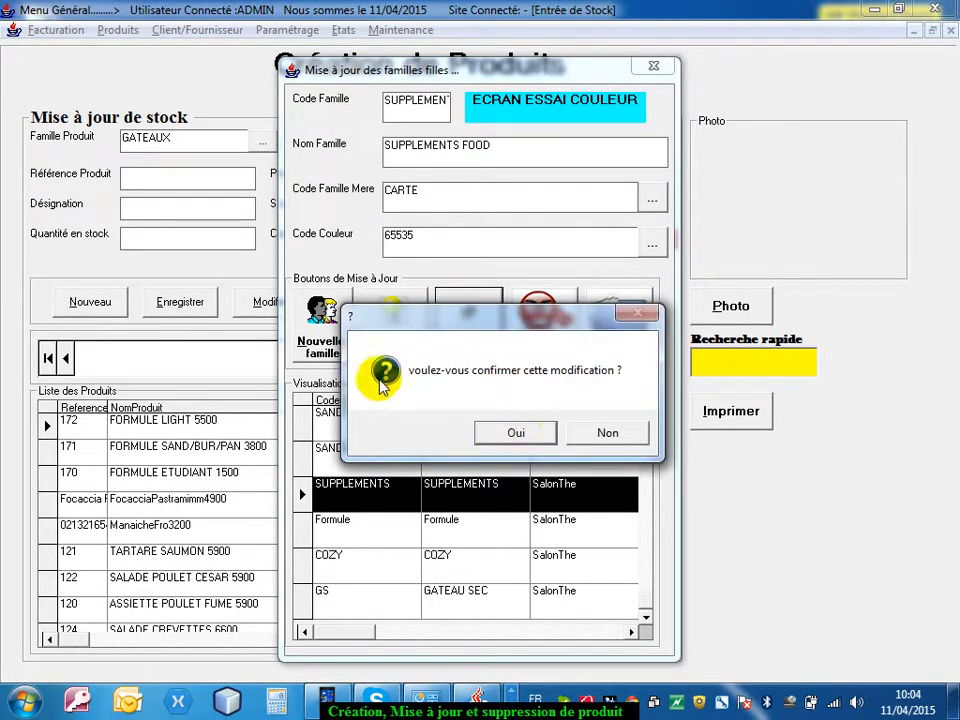
click(516, 436)
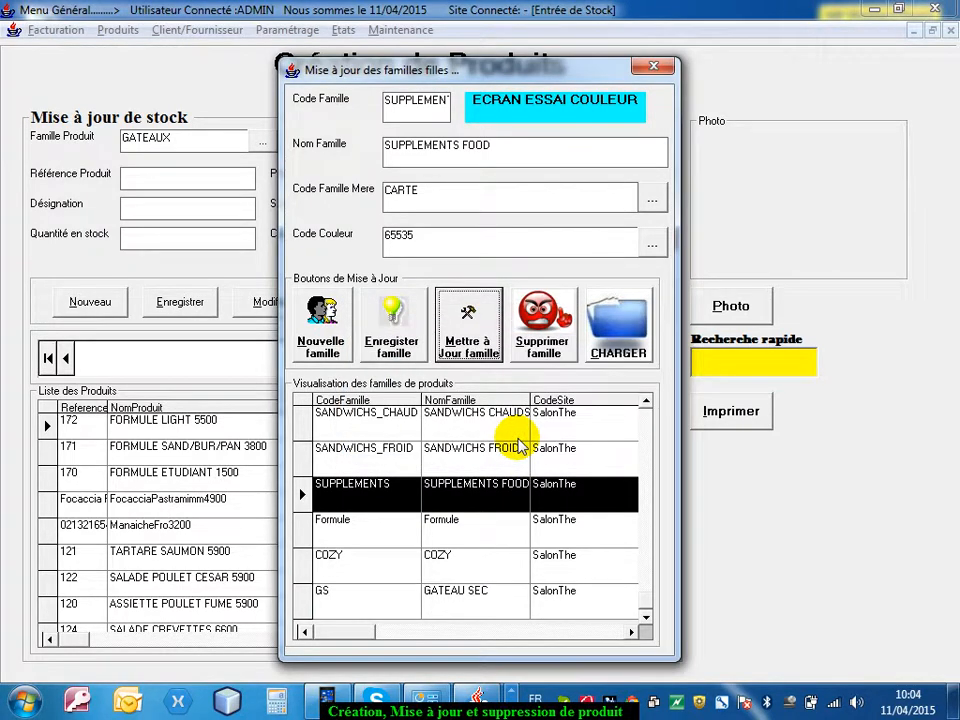
drag(528, 399, 565, 400)
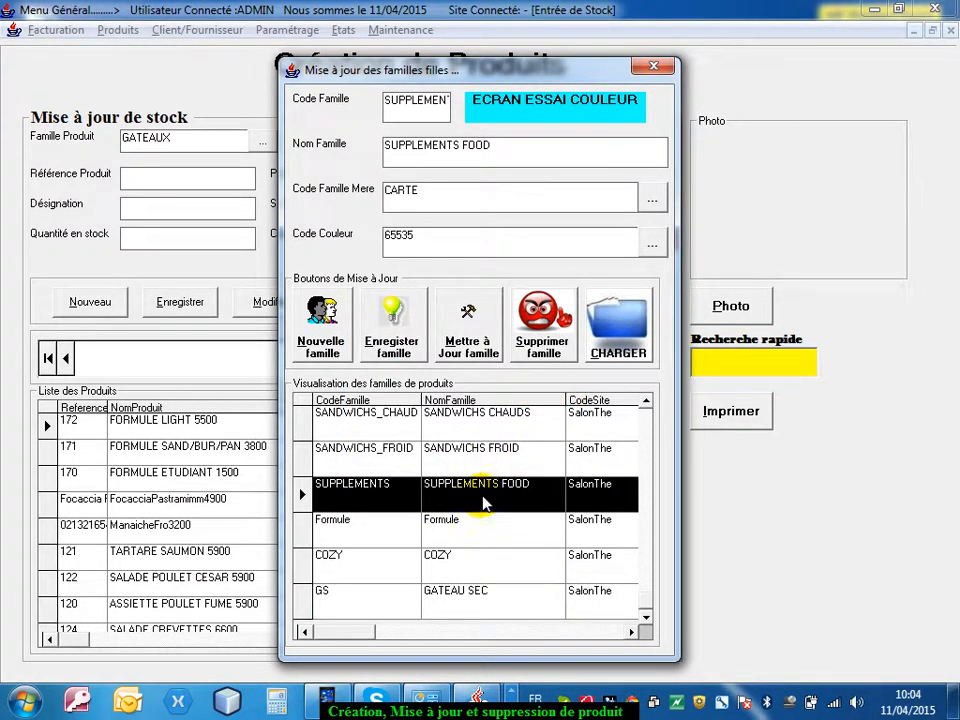
click(655, 68)
Open article creation and sign in with the administrator login and the account password
click(118, 30)
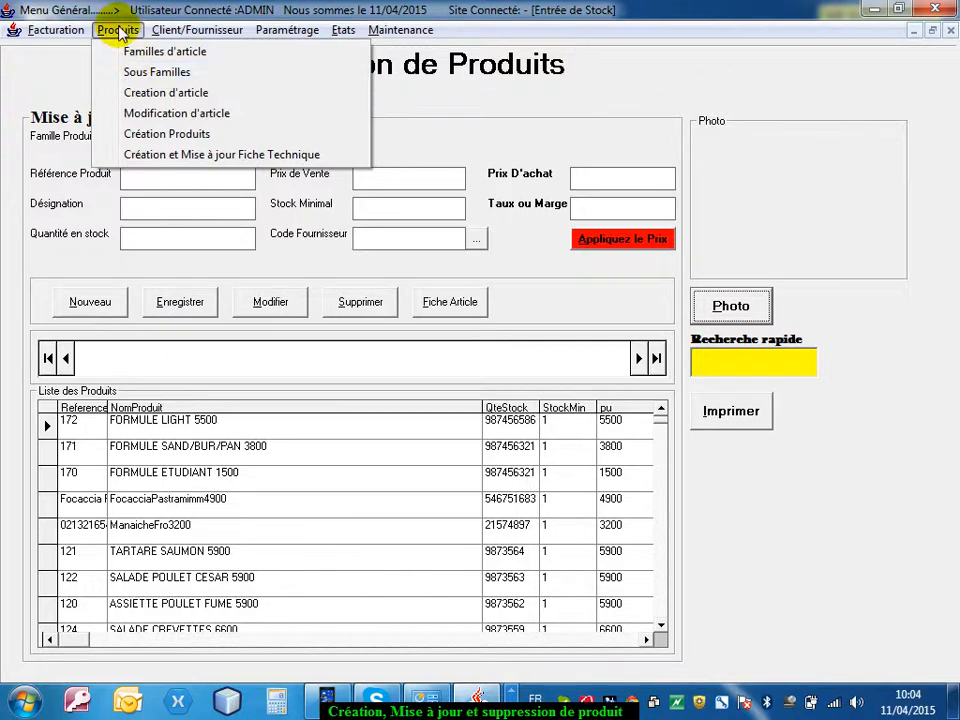
click(128, 92)
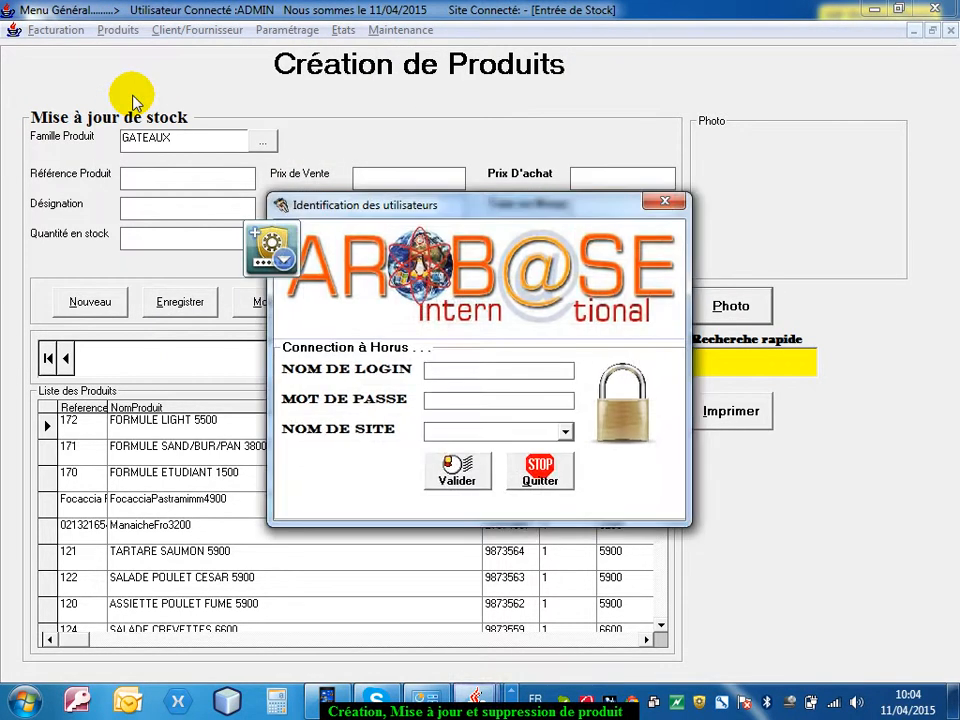
click(484, 373)
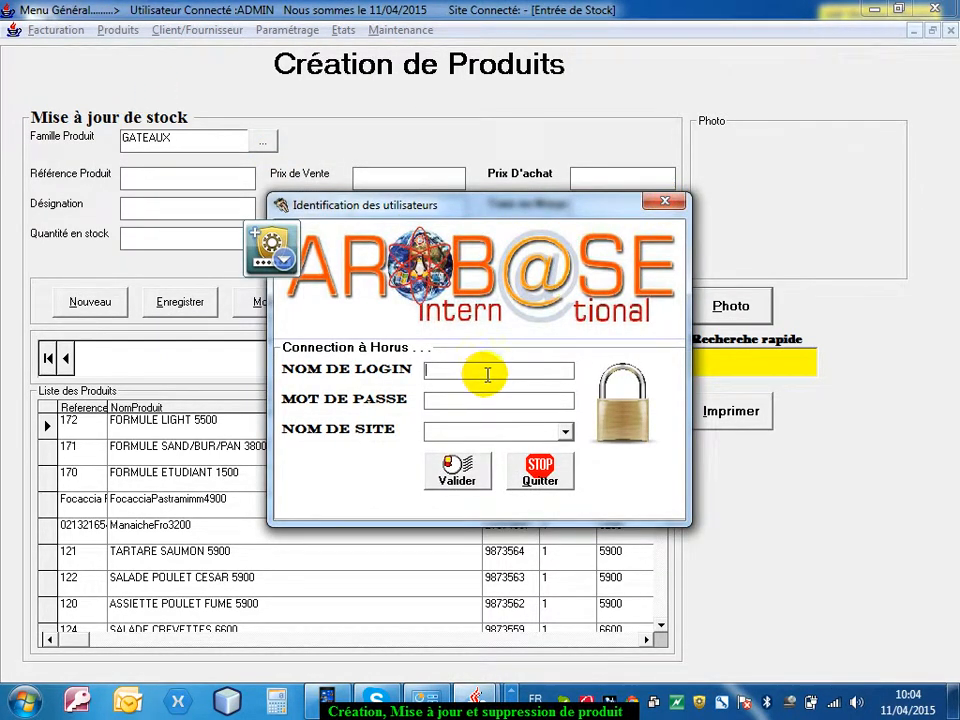
text(ADMIN)
key(Tab)
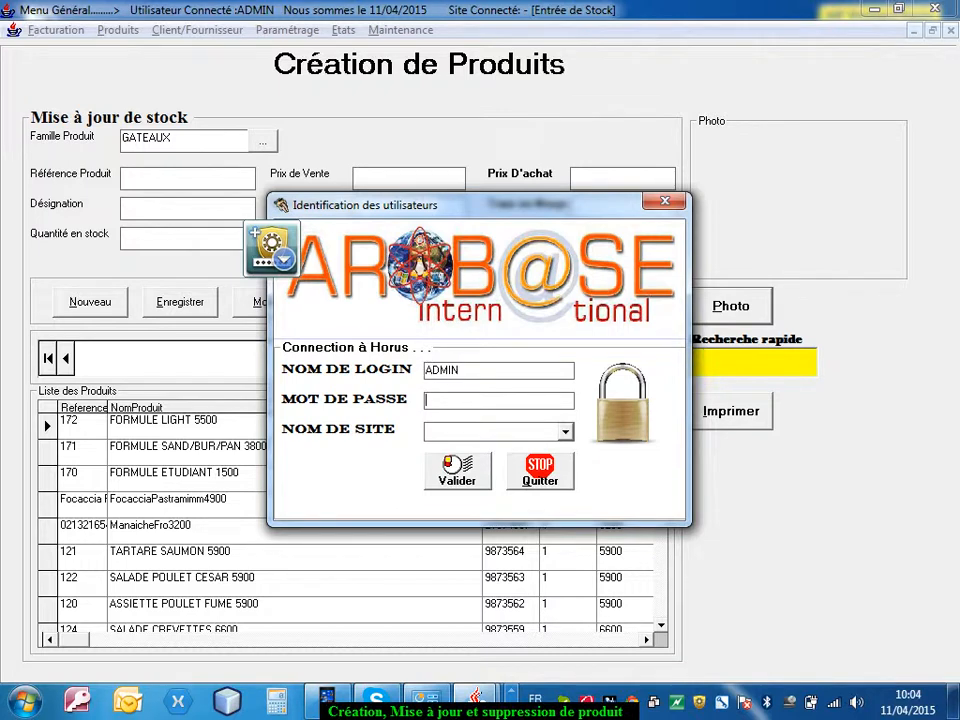
text(admin)
click(466, 474)
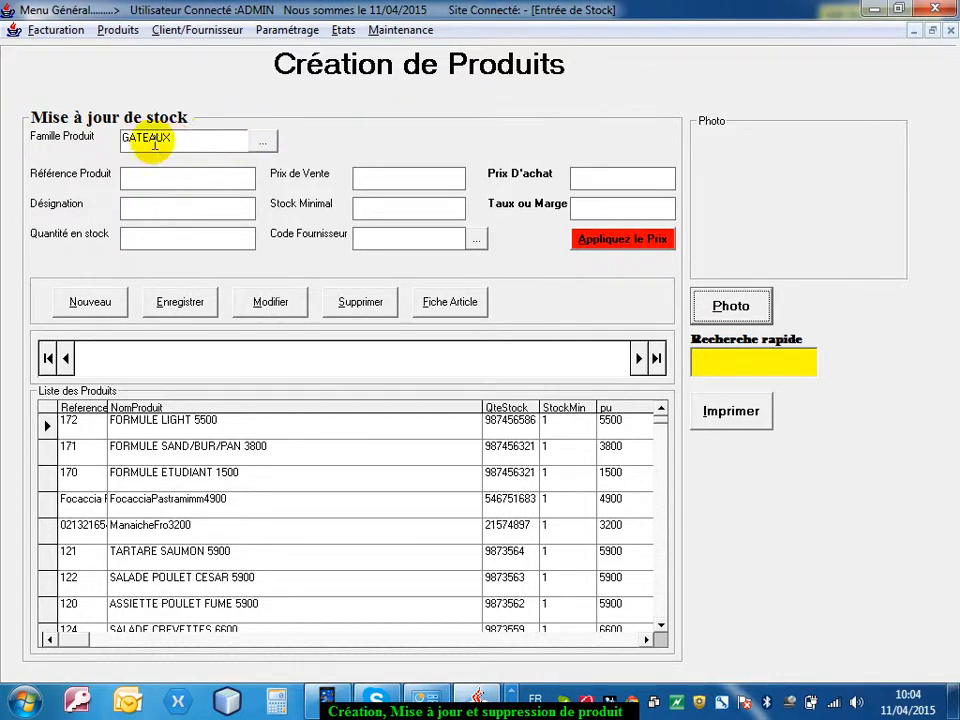
Set the new product's family to the GATEAU SEC sub-family
click(258, 146)
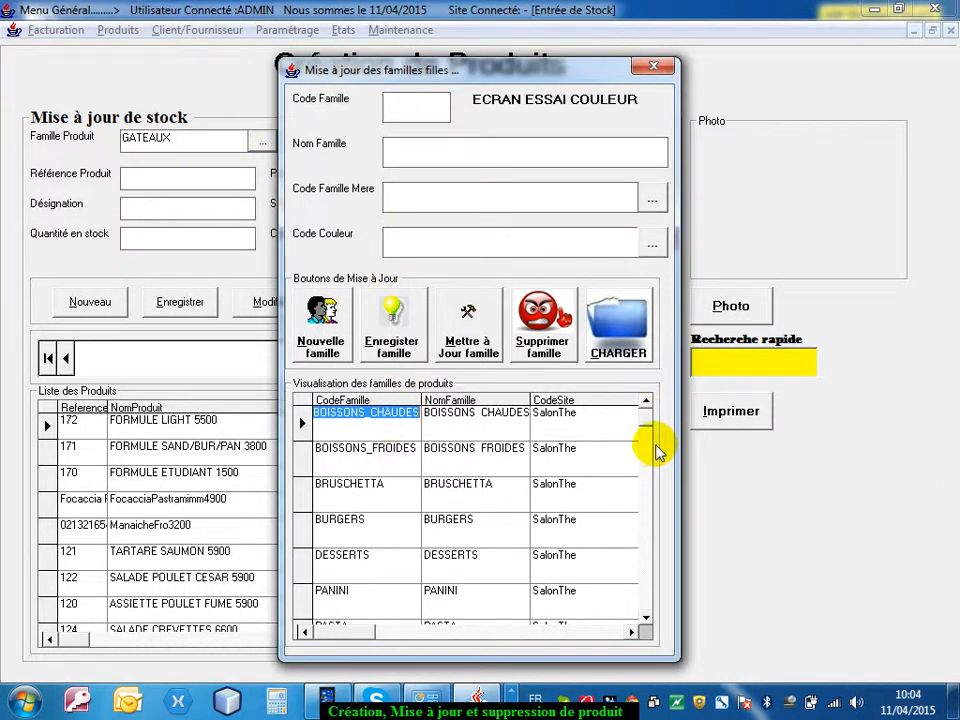
drag(651, 420, 655, 625)
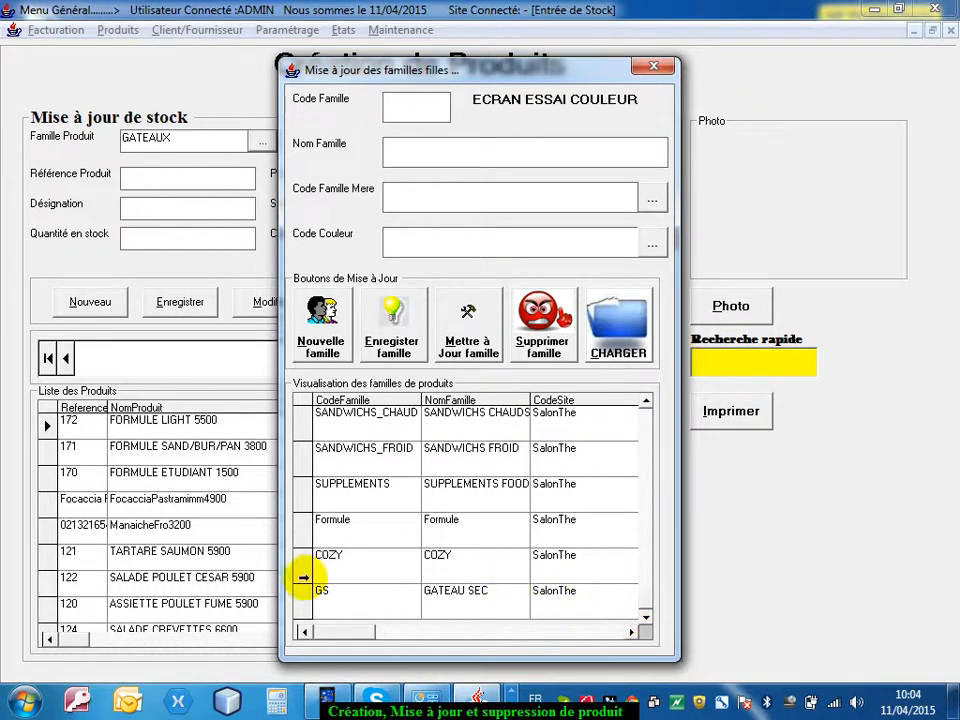
double_click(456, 604)
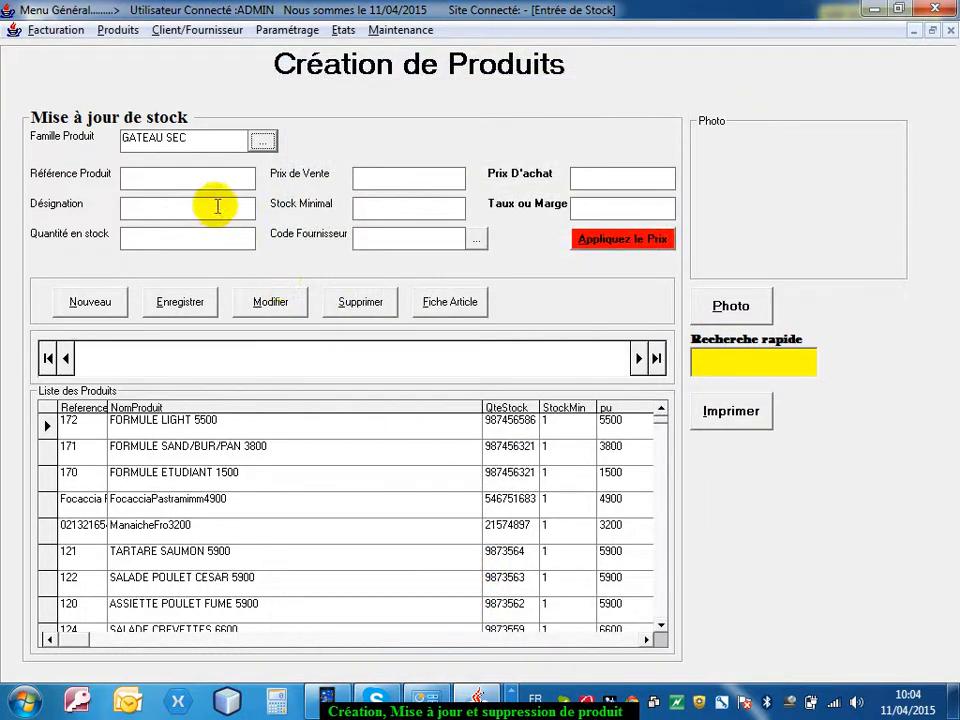
Give the new product the reference GS001, the designation GATEAU SEC A LA FRAISE and a stock quantity of 200
click(201, 186)
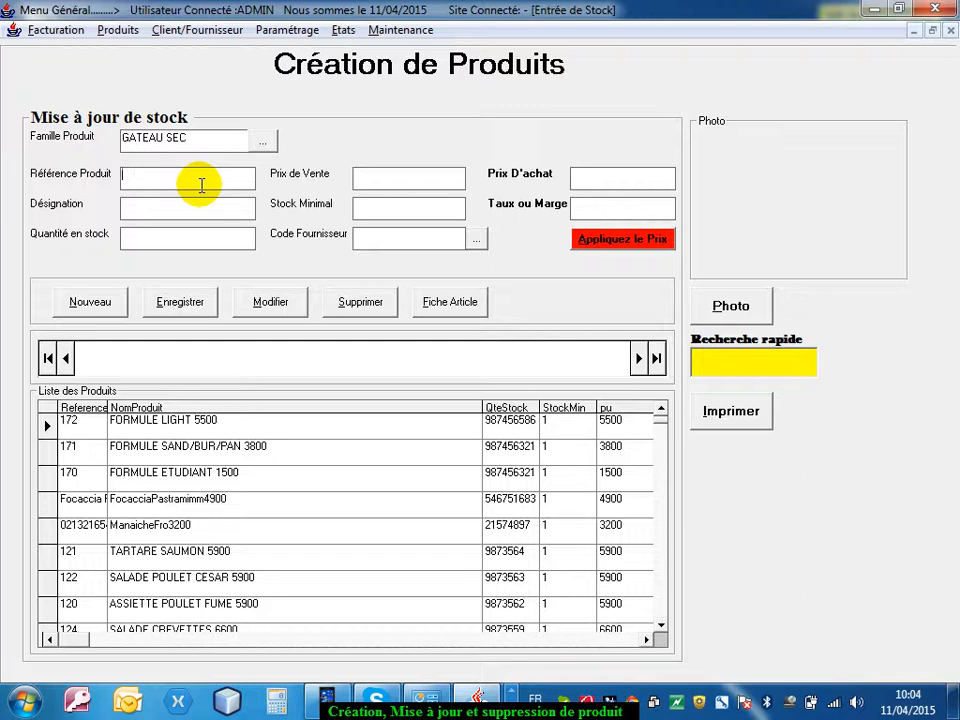
text(GS001)
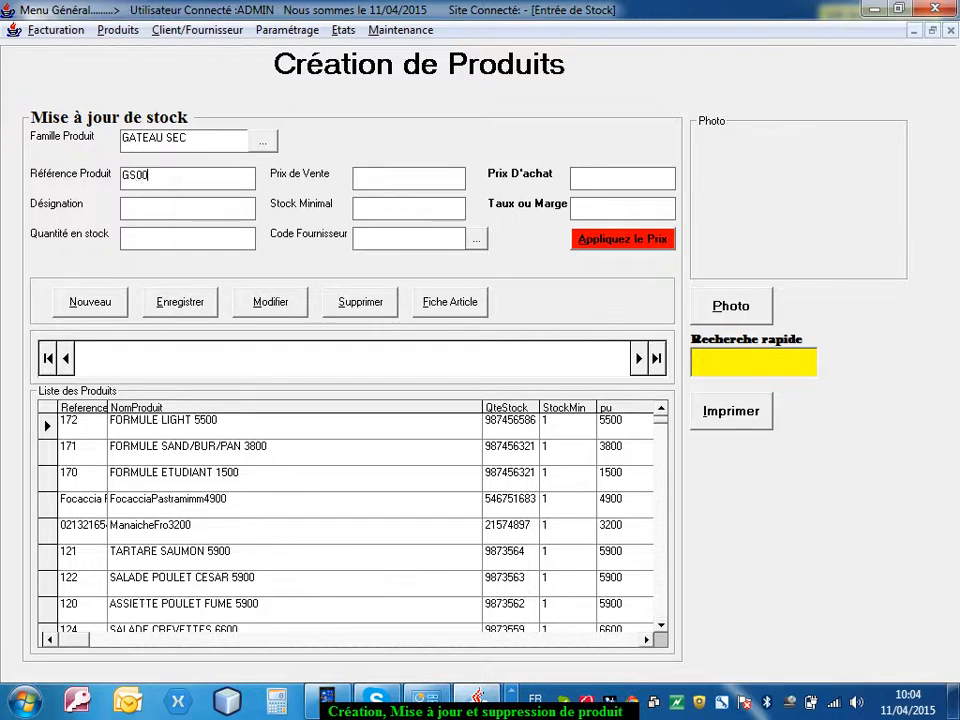
click(192, 209)
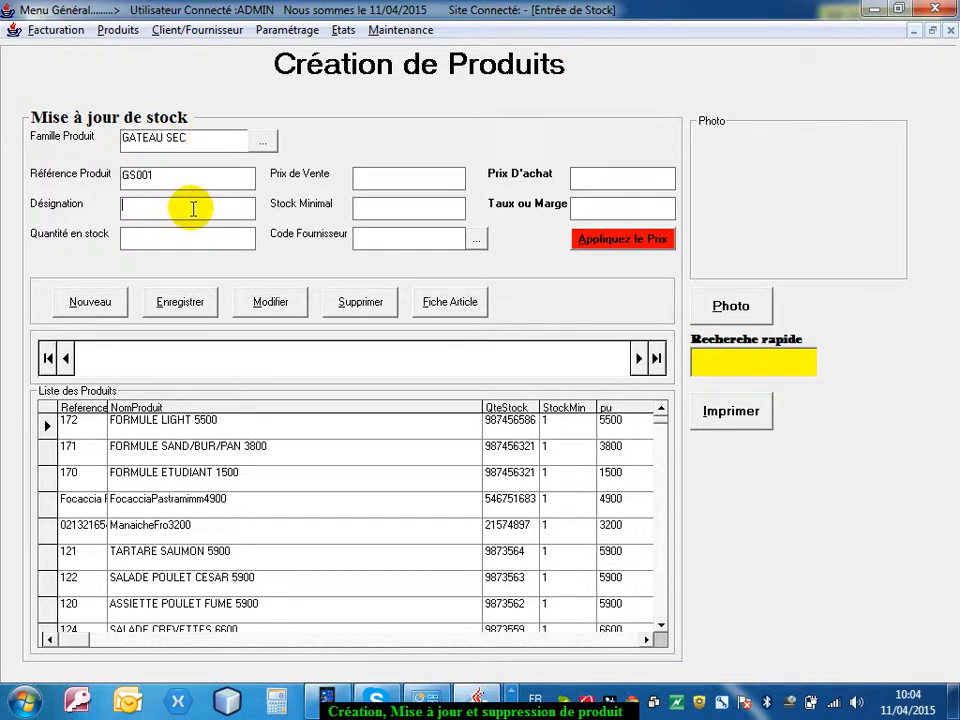
text(G)
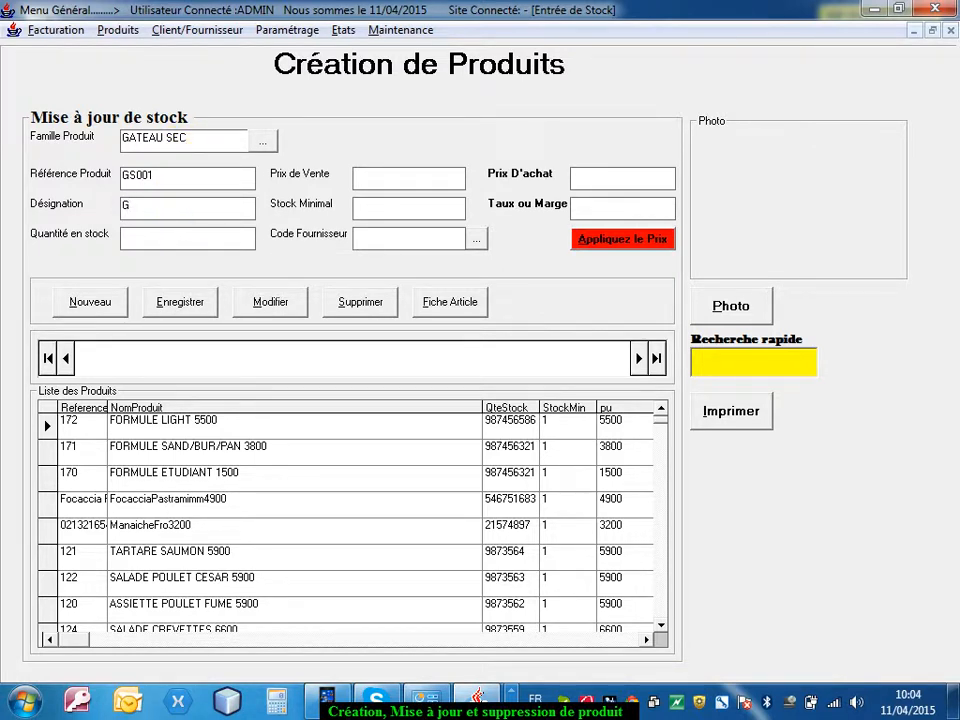
text(ATEAU SEC A LA FRAISE)
click(155, 240)
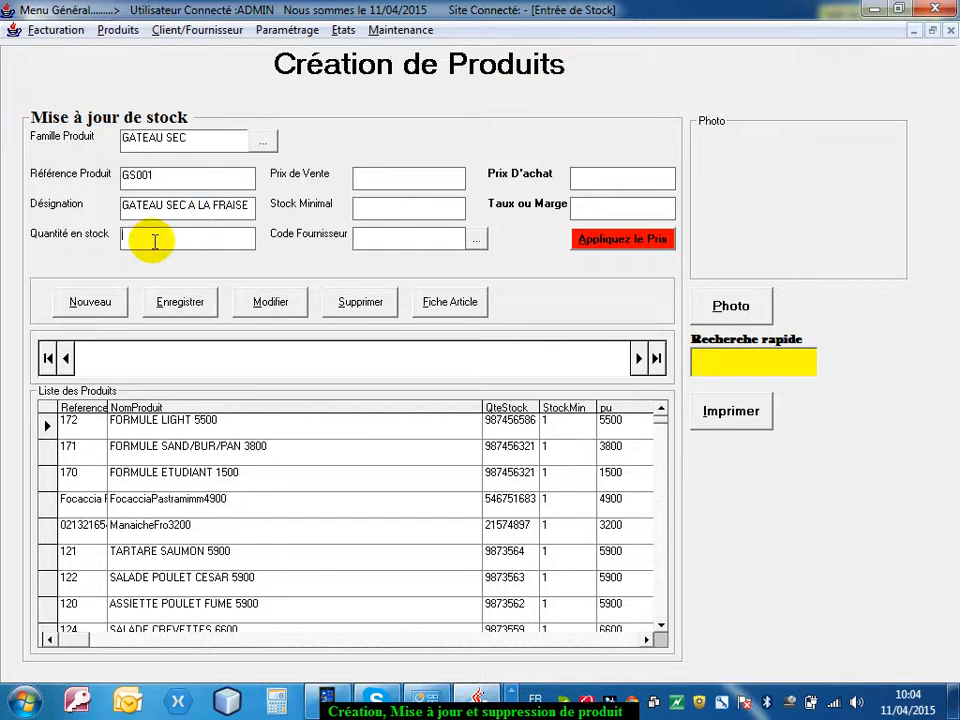
text(200)
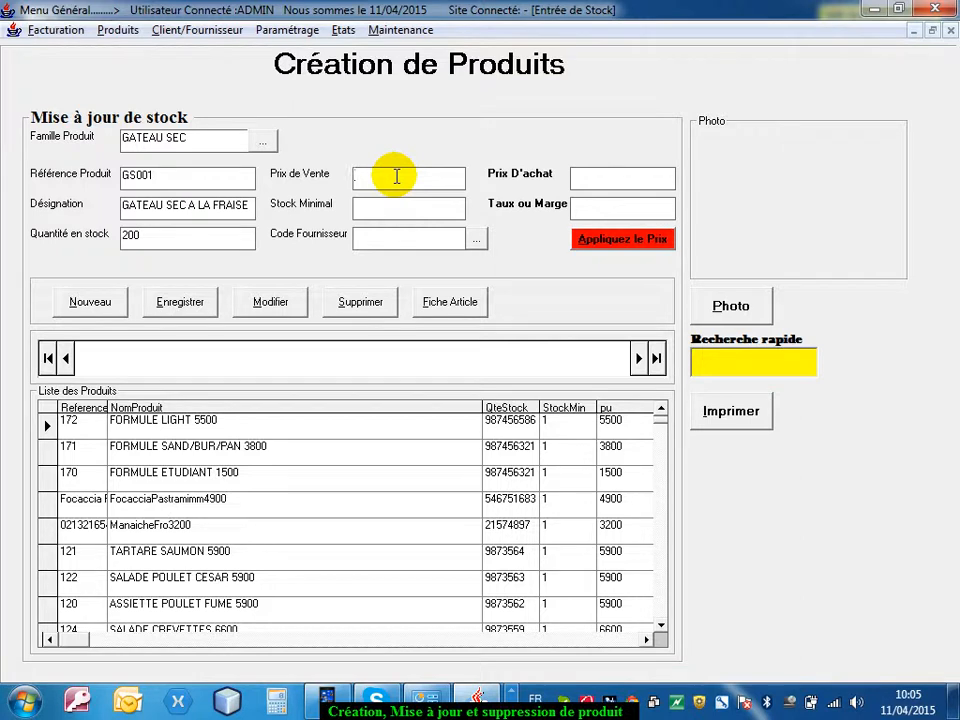
Set the purchase price to 500 and the margin to 50, and apply them to calculate the sale price
click(615, 212)
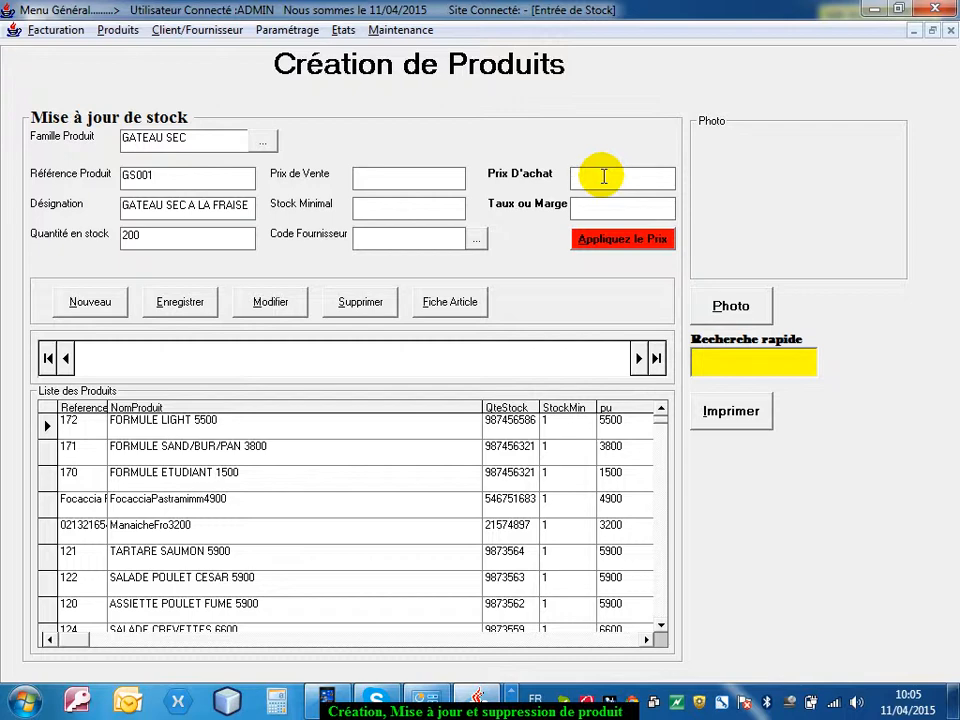
text(500)
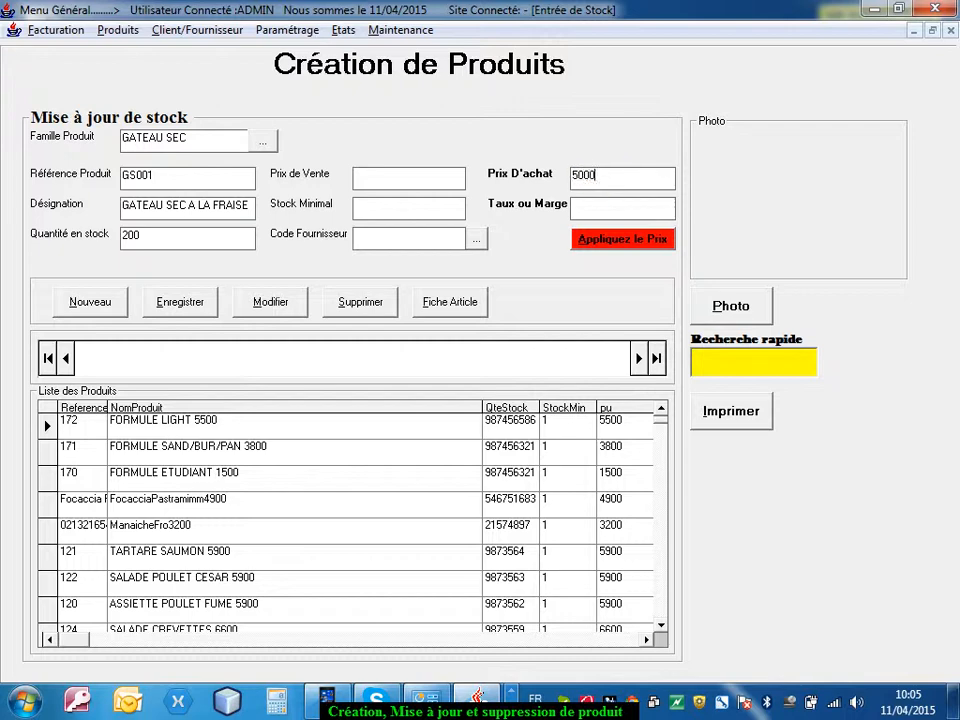
click(633, 238)
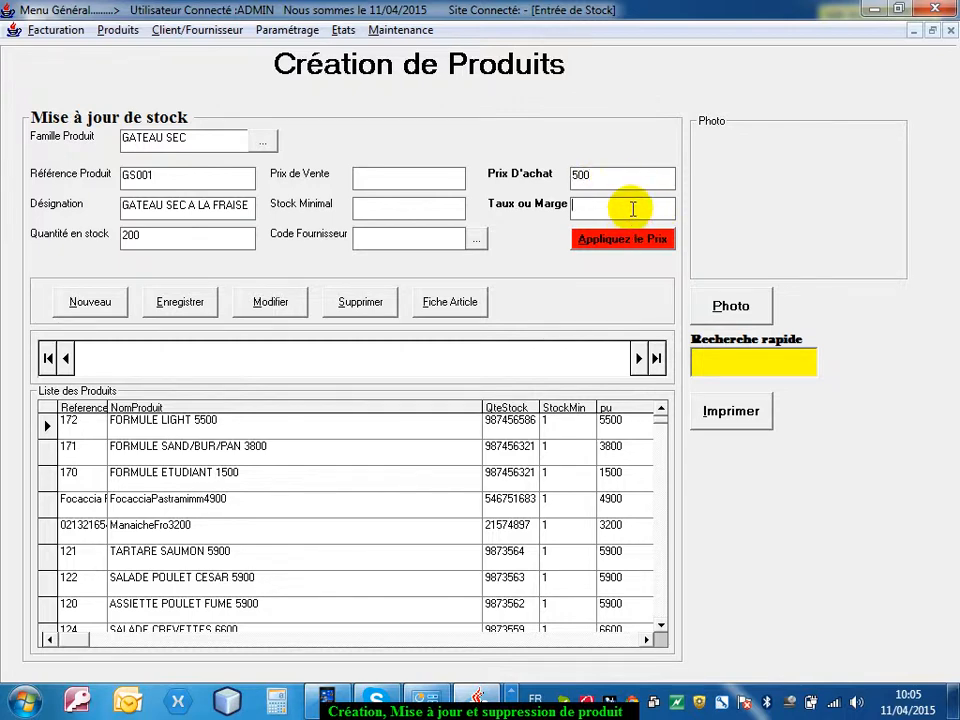
click(633, 208)
text(50)
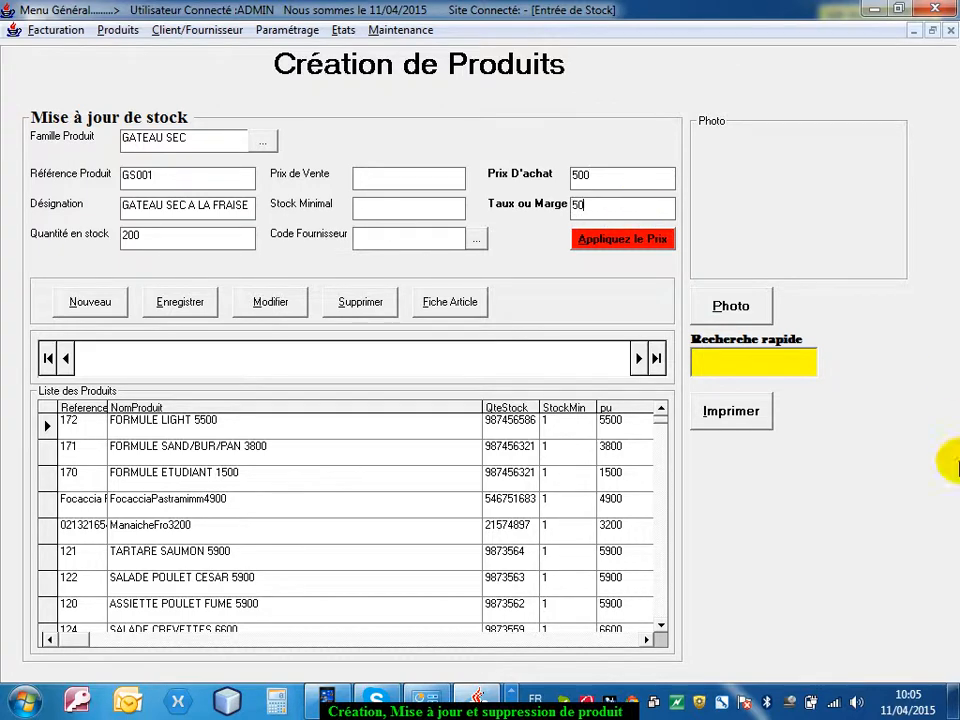
click(655, 239)
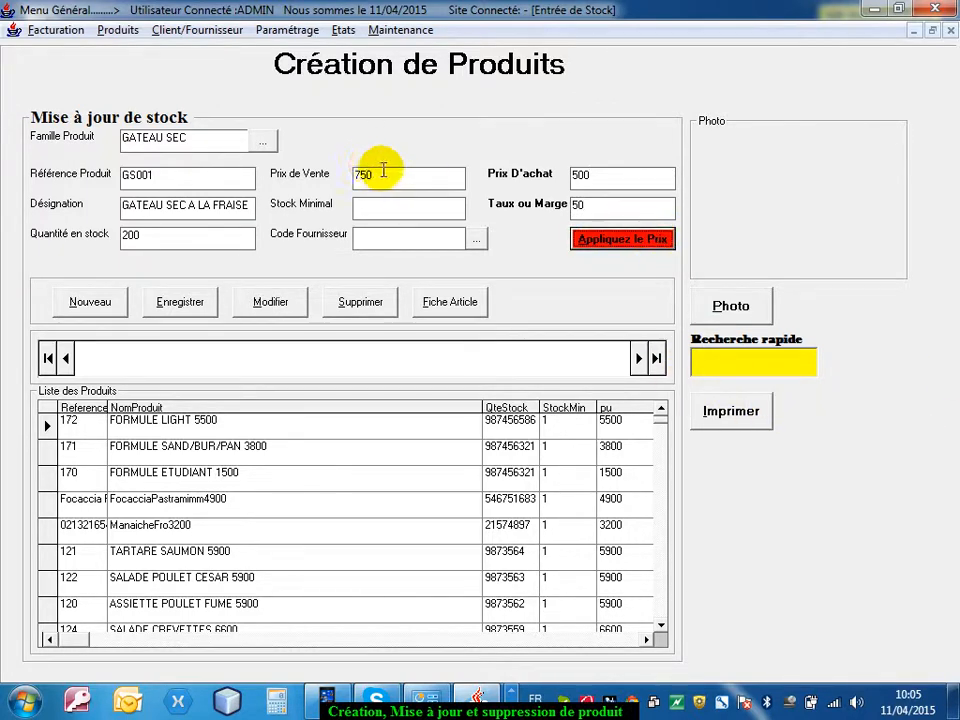
double_click(383, 172)
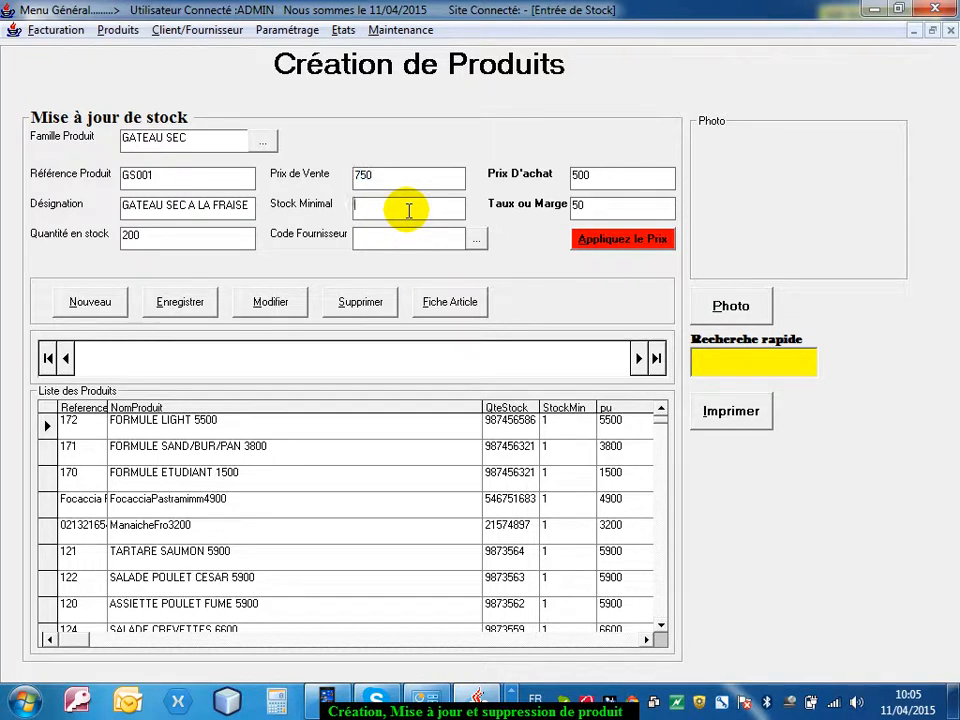
Set the product's minimum stock to 20 and choose MARGARITA as its supplier
text(20)
click(476, 238)
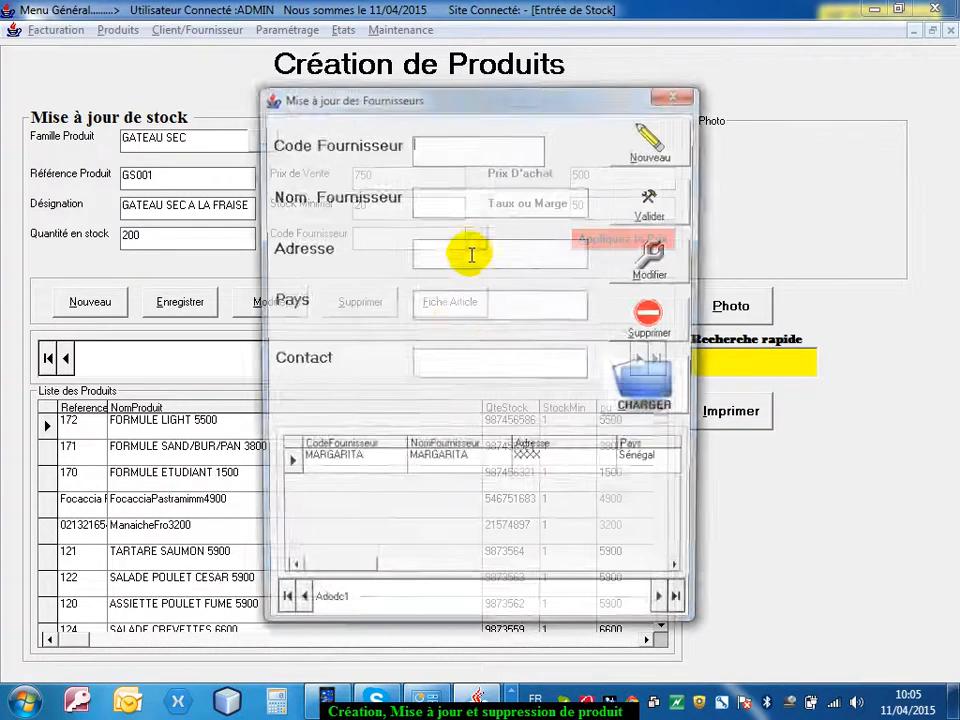
double_click(285, 465)
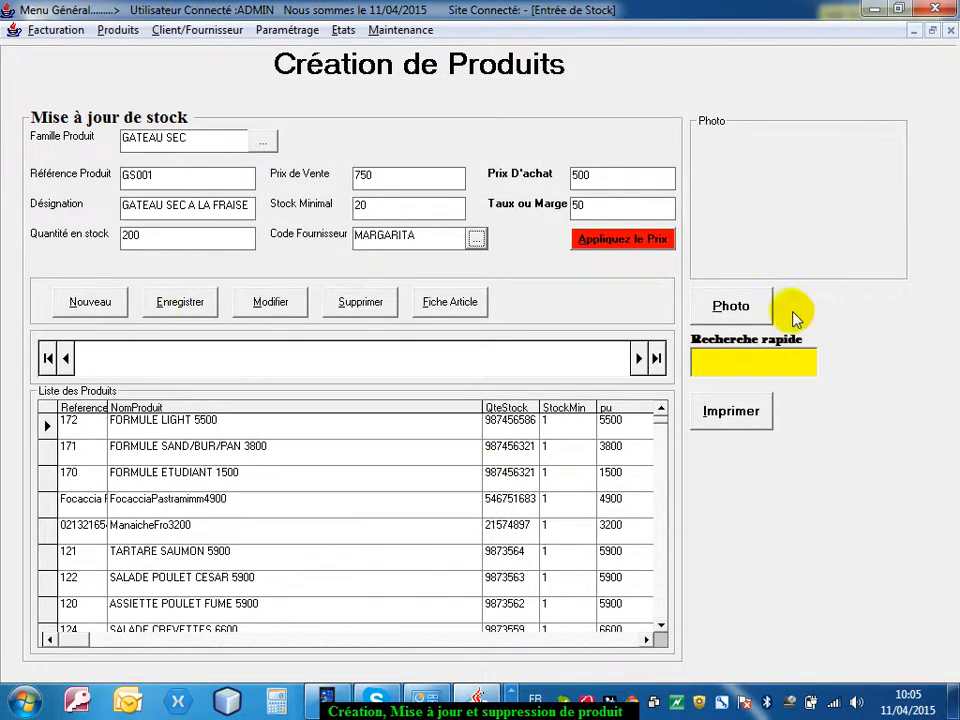
Attach the orange flower picture from the Échantillons d'images folder as the product photo, save the product and close the form
click(737, 313)
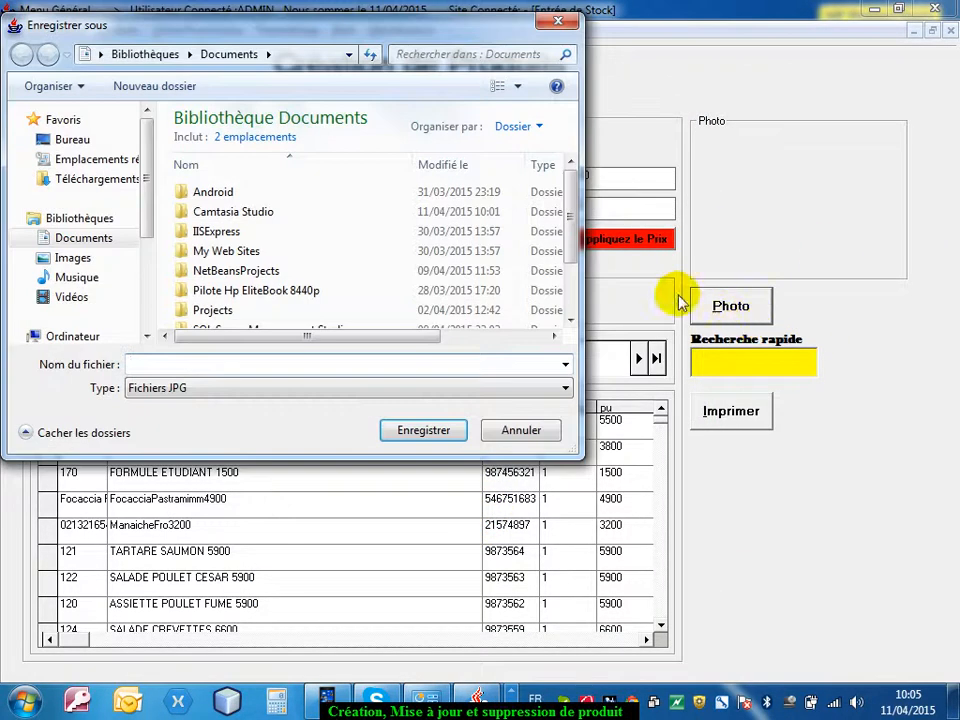
click(89, 266)
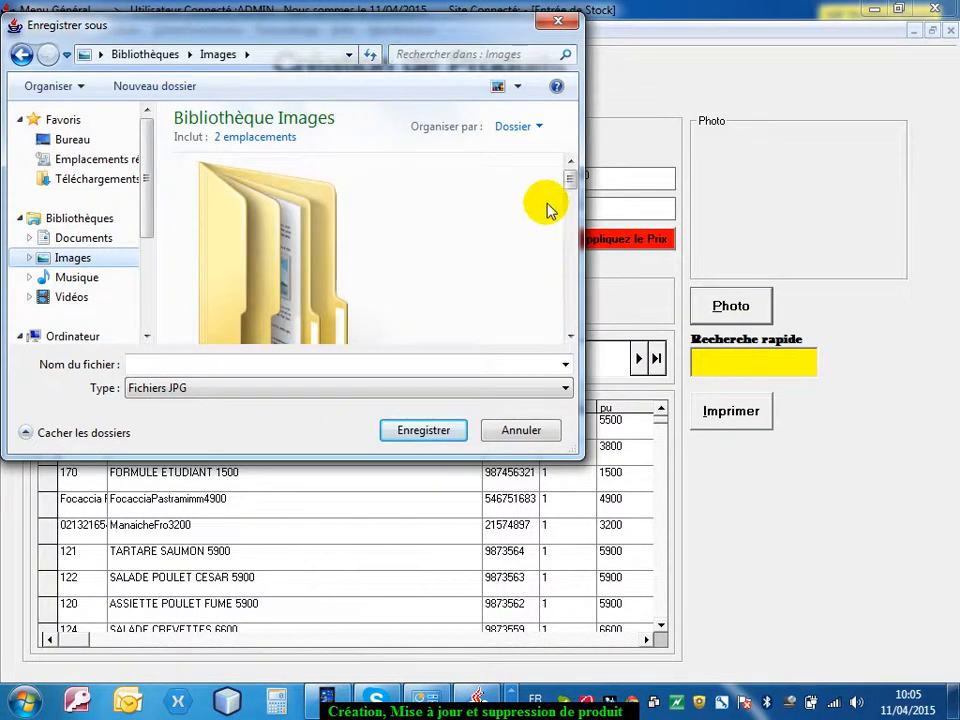
drag(571, 180, 536, 236)
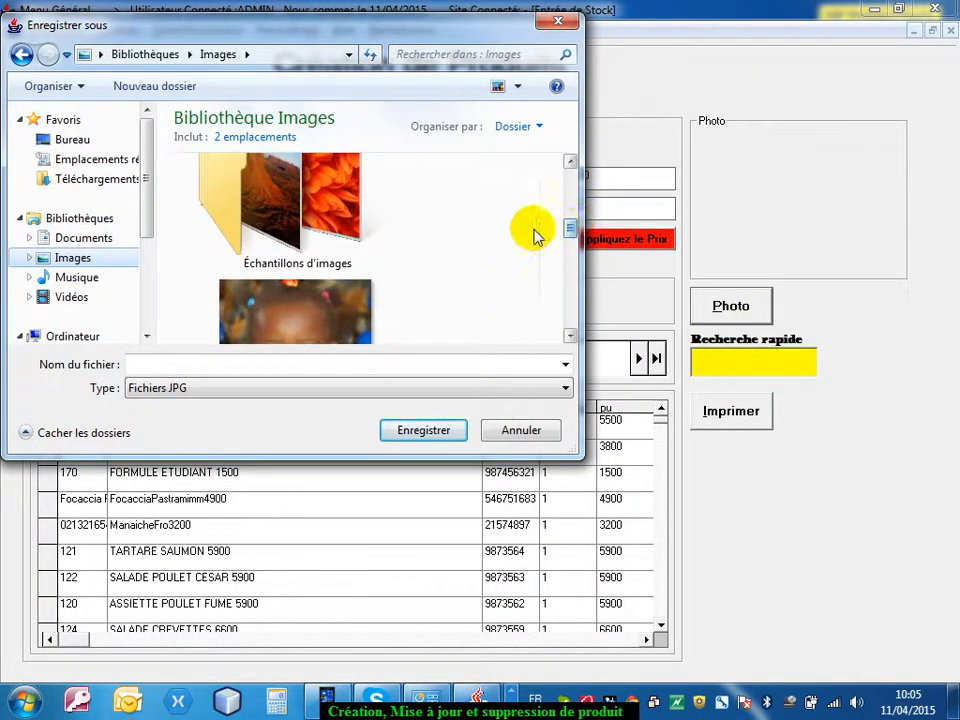
click(280, 220)
double_click(280, 220)
double_click(326, 248)
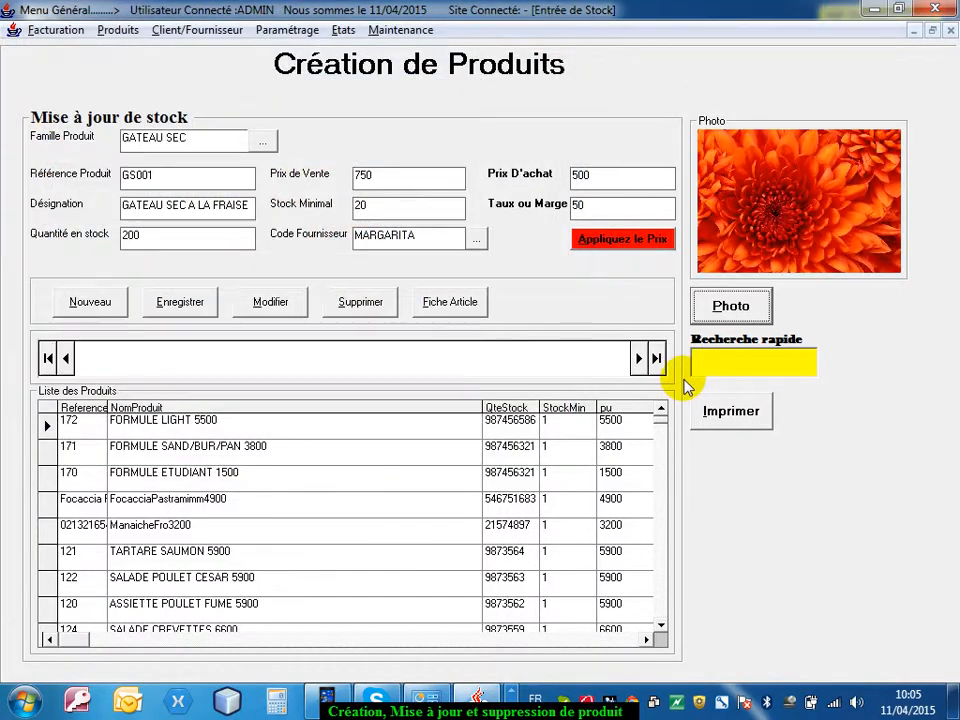
click(176, 304)
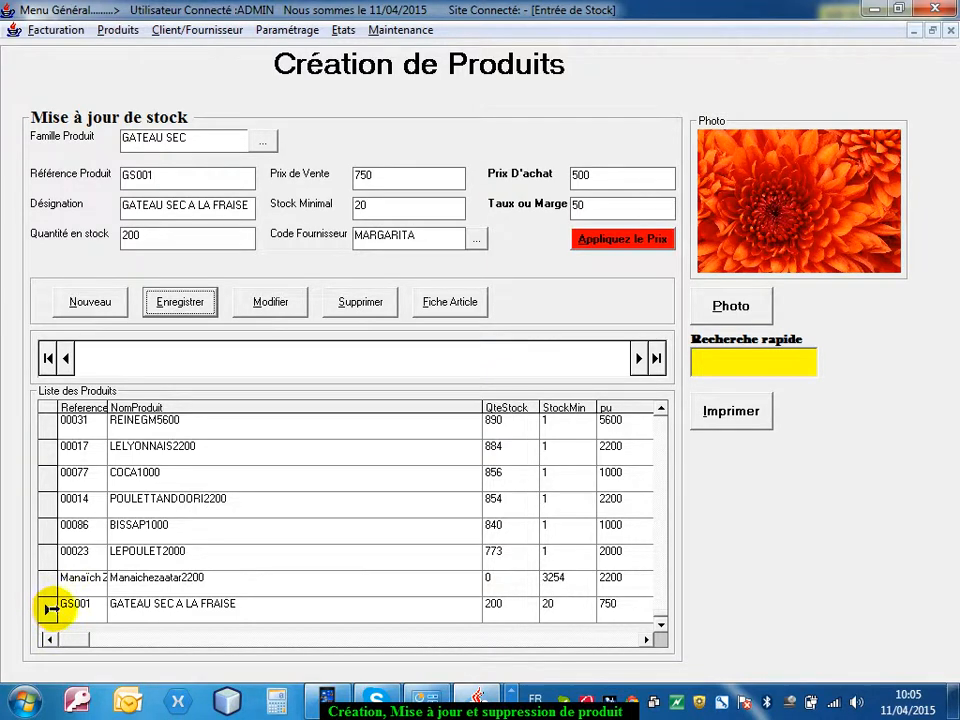
click(951, 33)
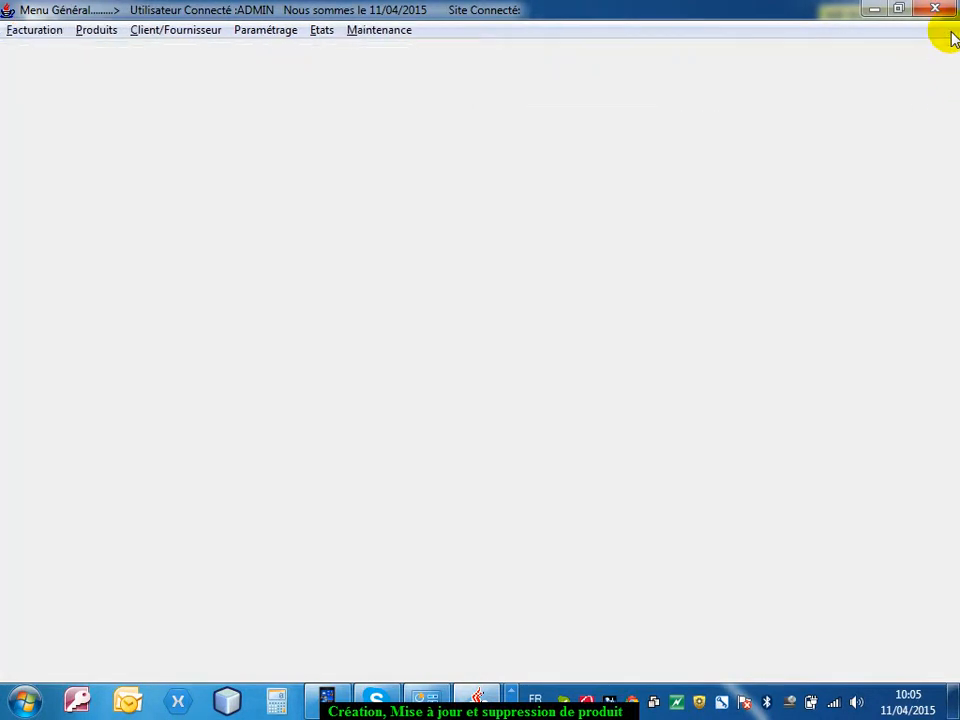
Check the products offered under the GATEAU SEC family in a new sale and close the billing form
click(89, 33)
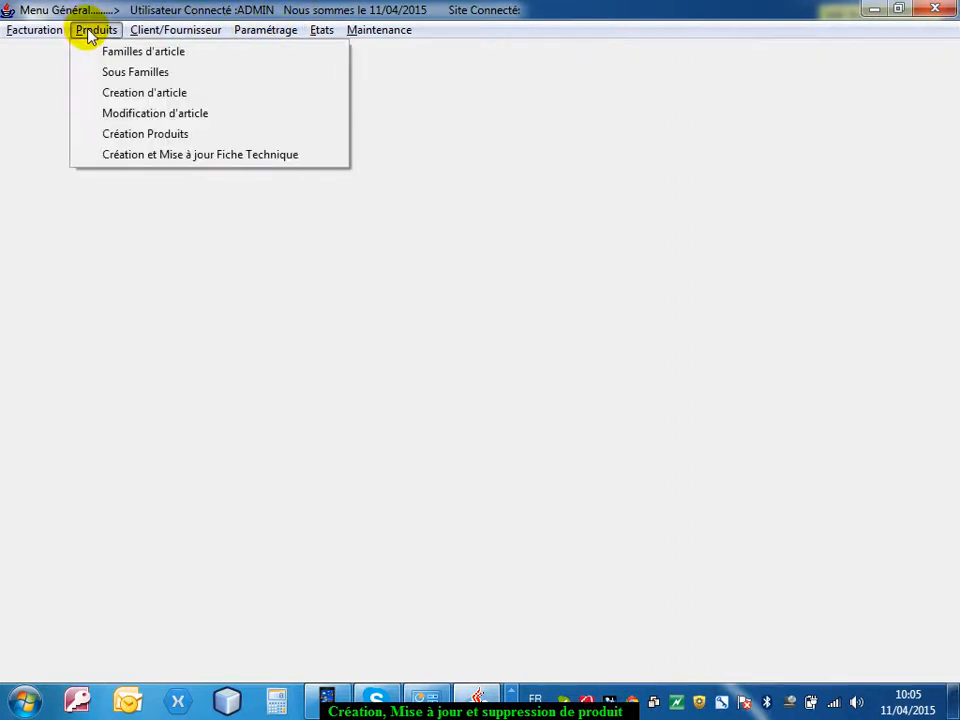
mouse_move(39, 31)
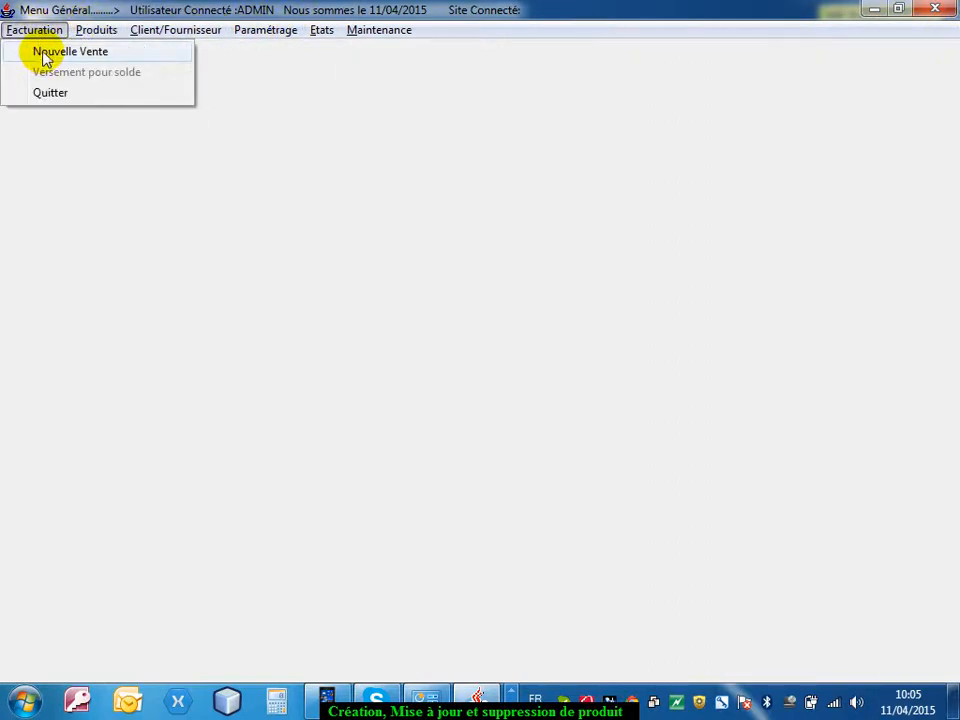
click(45, 58)
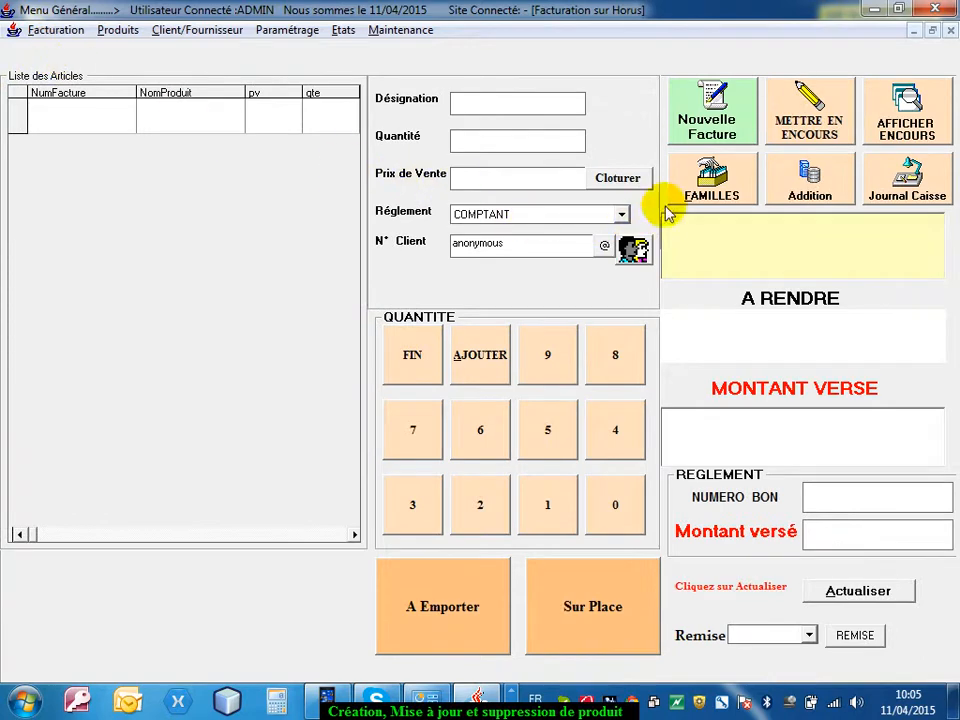
click(718, 192)
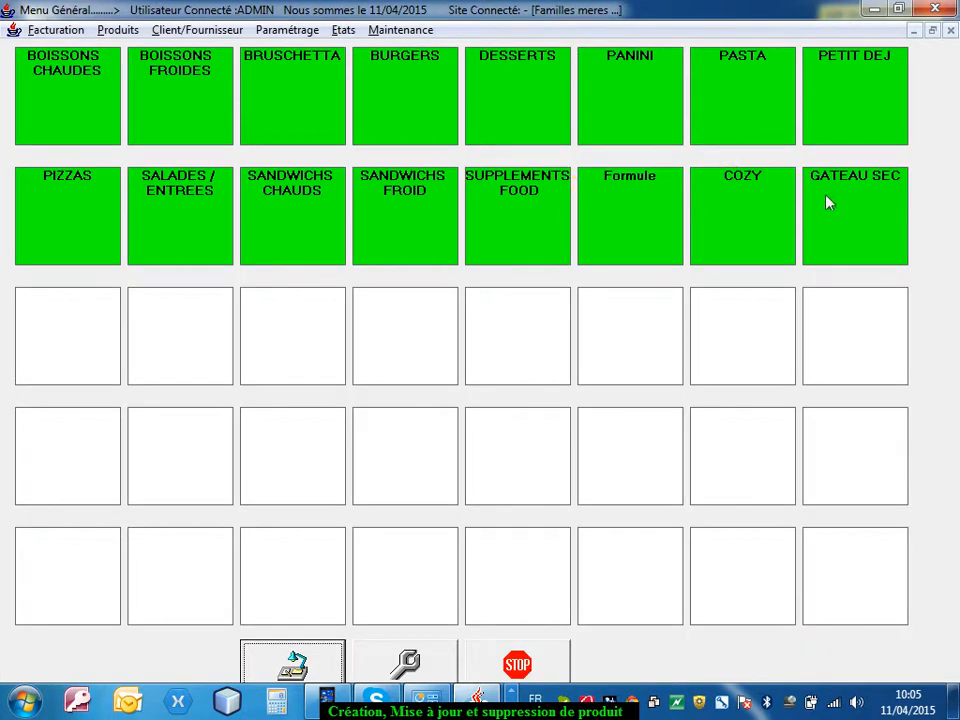
click(830, 204)
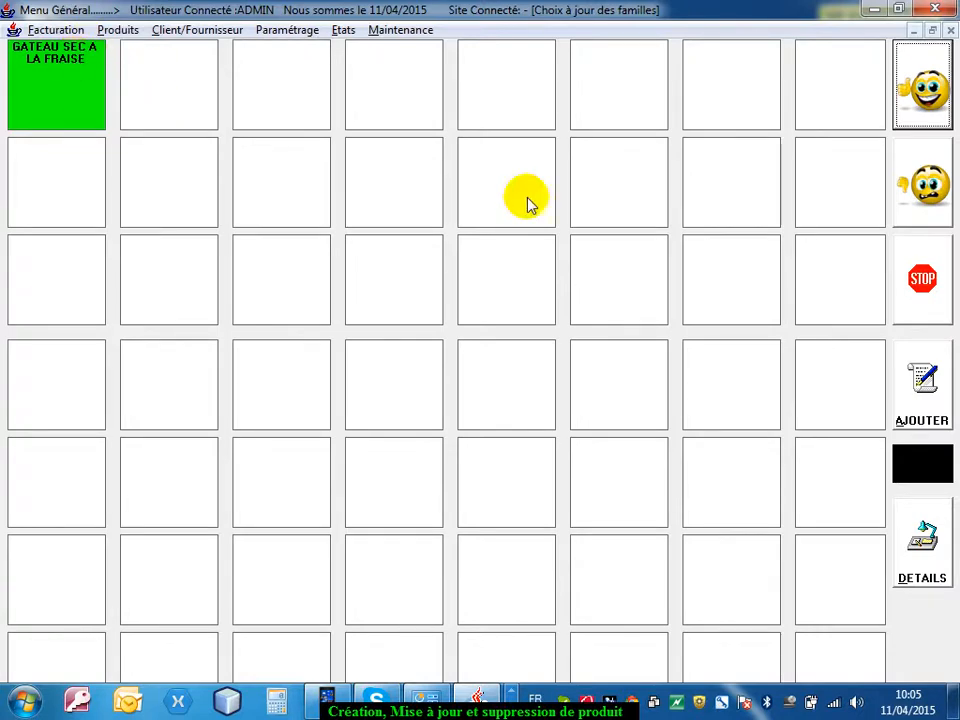
click(921, 296)
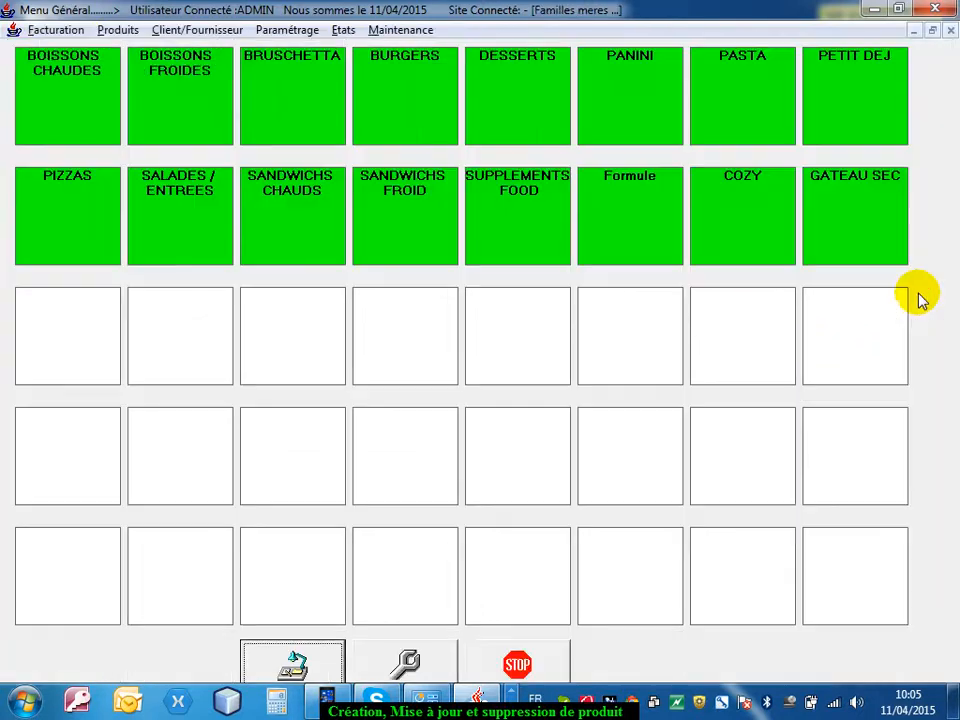
click(540, 664)
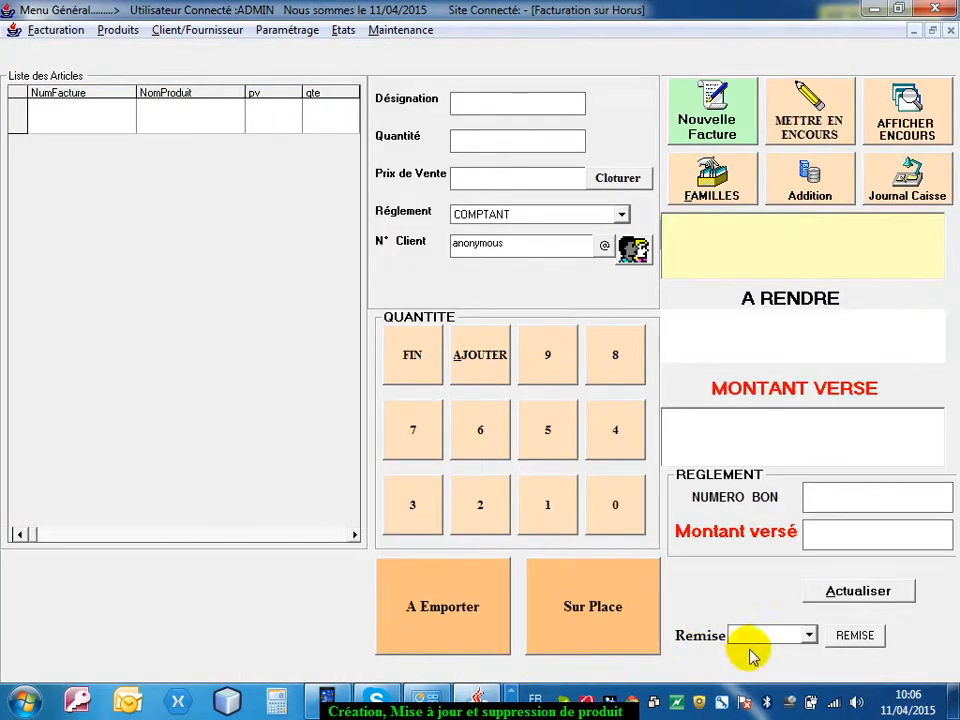
click(950, 31)
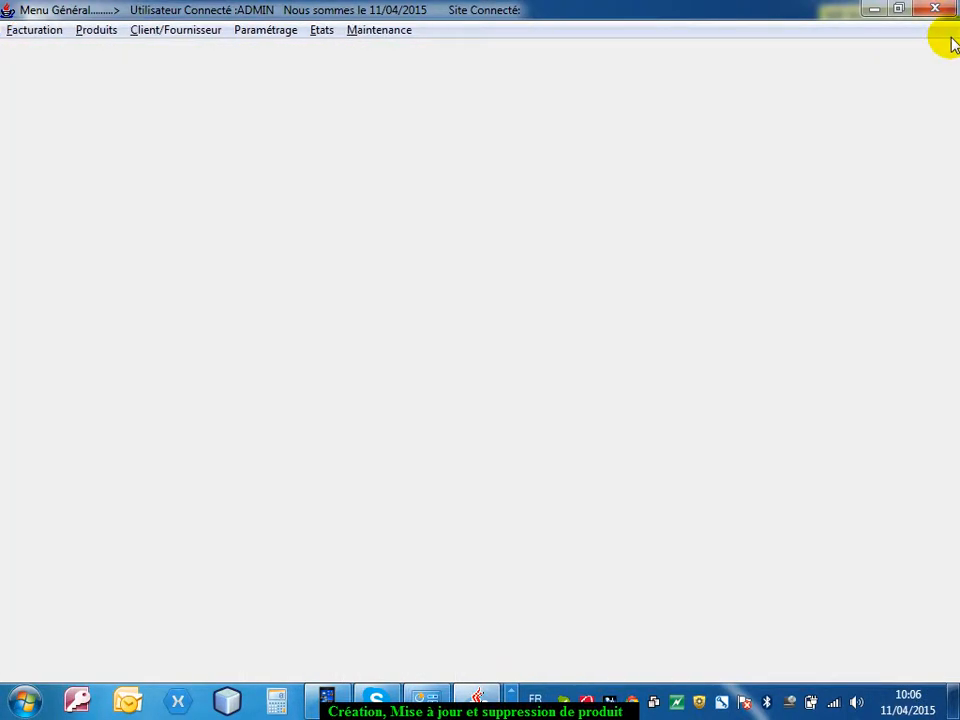
Open article modification and sign in with the administrator login and the account password
click(96, 30)
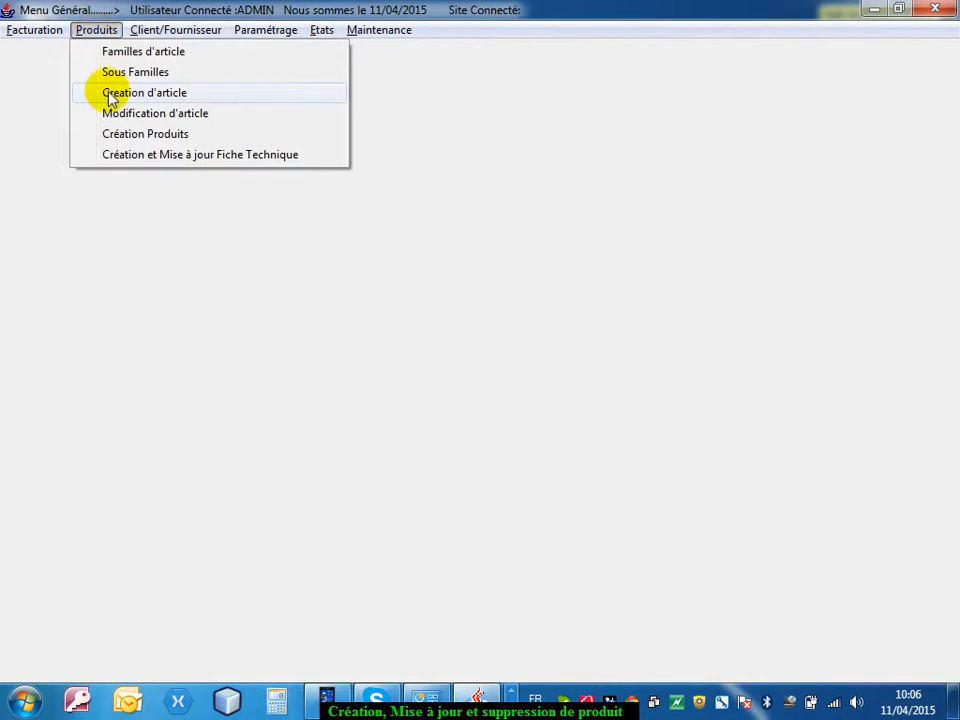
click(108, 113)
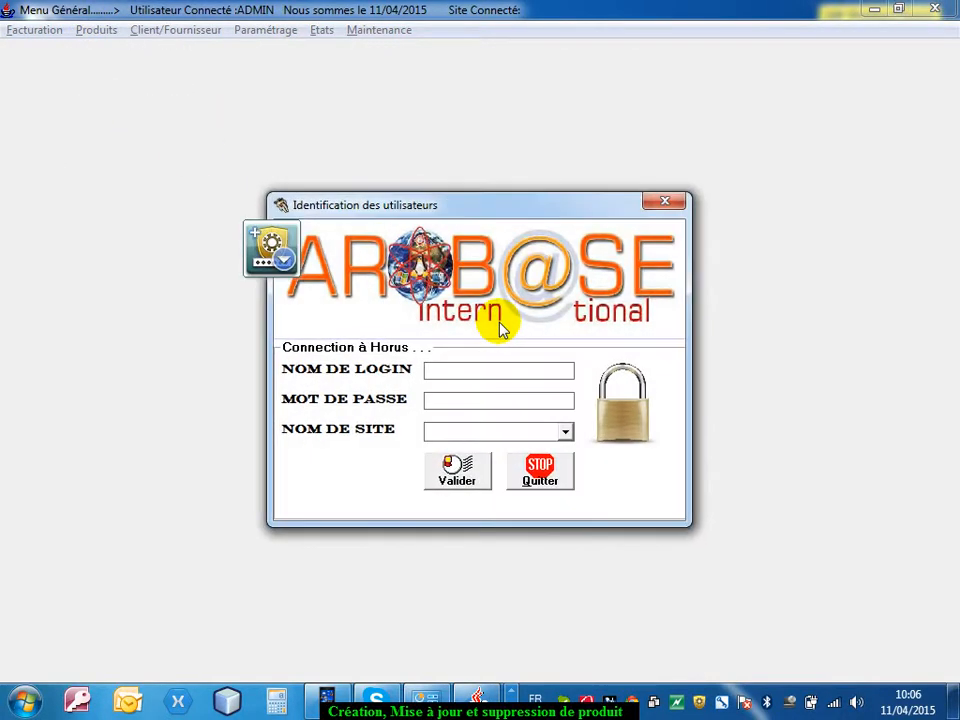
text(ADMIN)
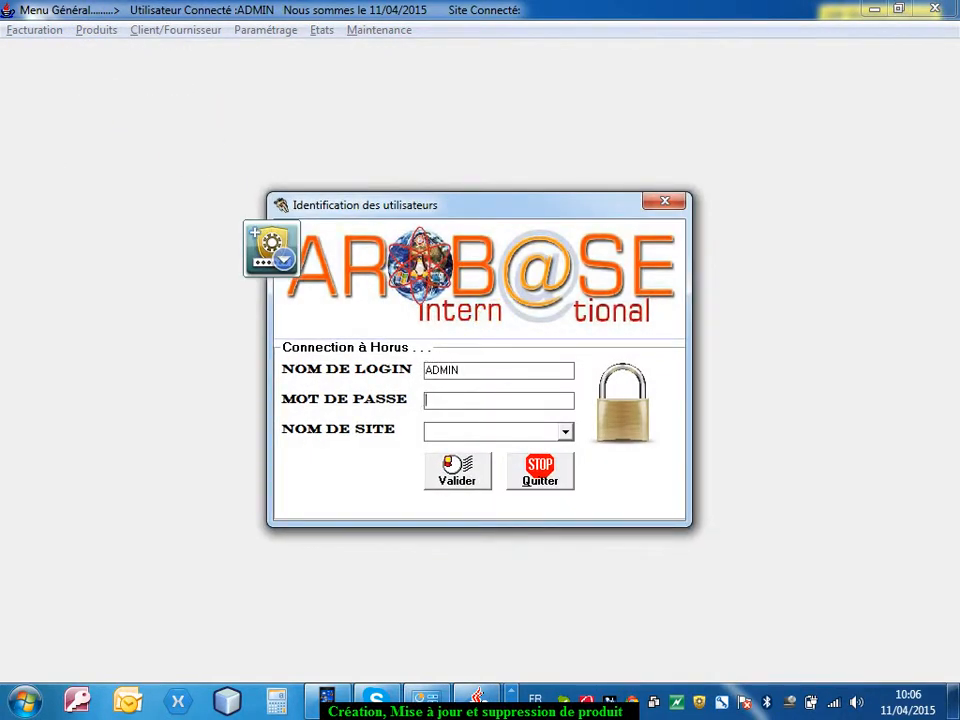
key(Tab)
text(*******)
key(Return)
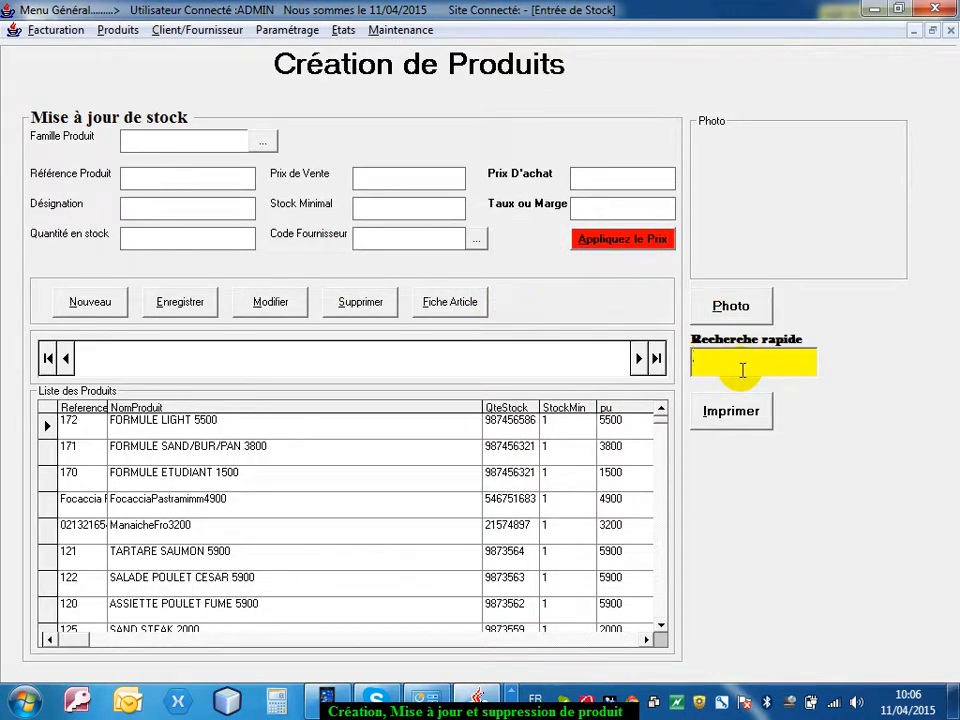
Search the product list for GAT and load product GS001 into the form
text(GAT)
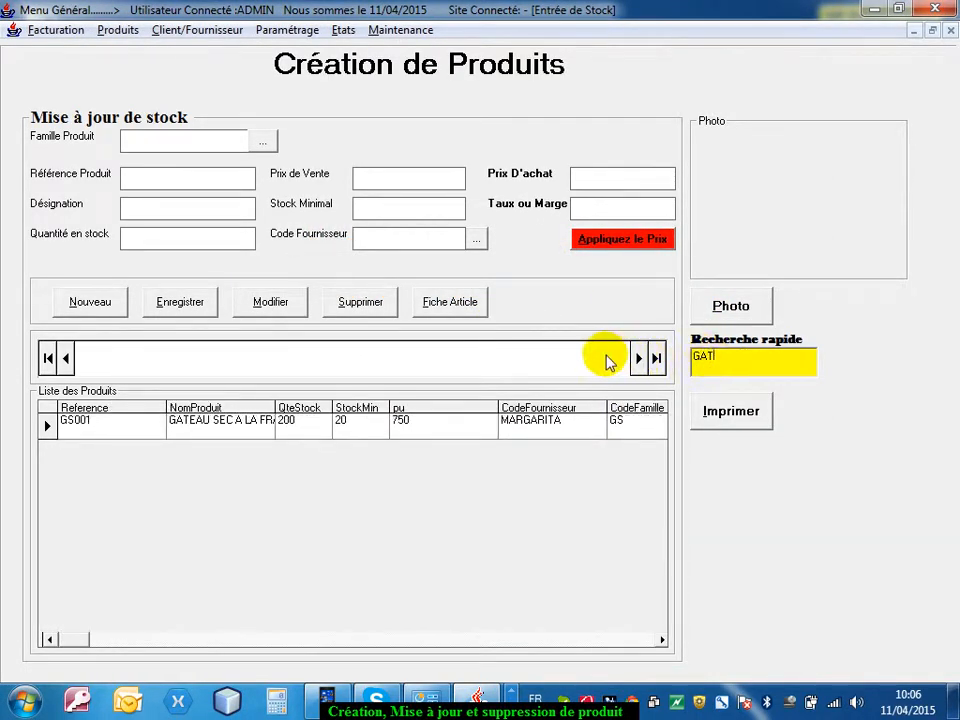
click(44, 424)
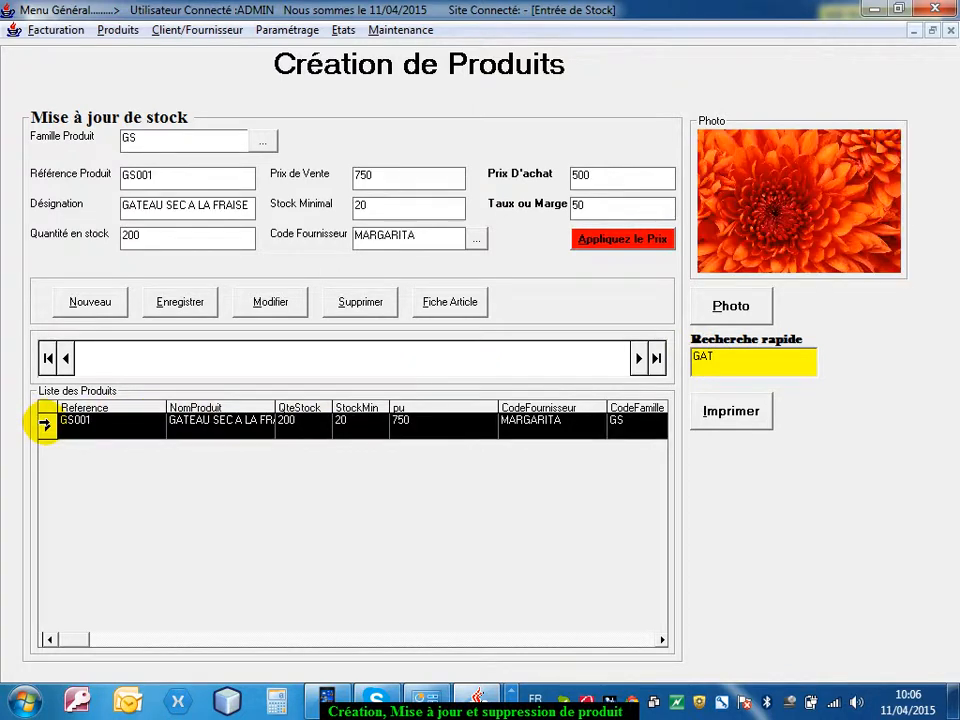
click(105, 428)
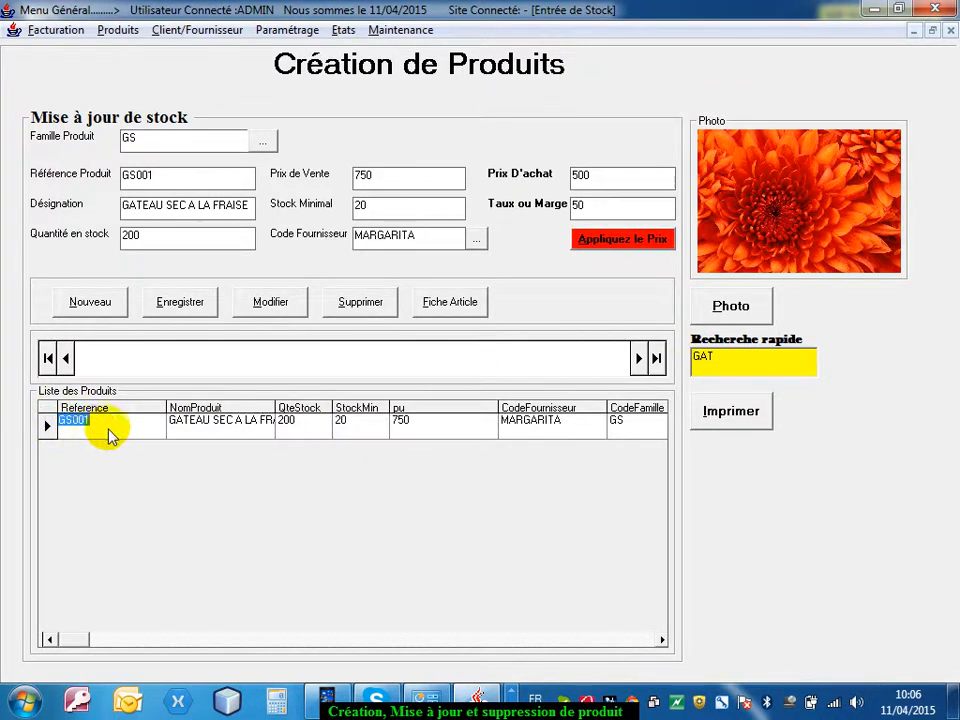
Delete product GS001, GATEAU SEC A LA FRAISE, from the product list, approve the deletion and close the product form
click(214, 428)
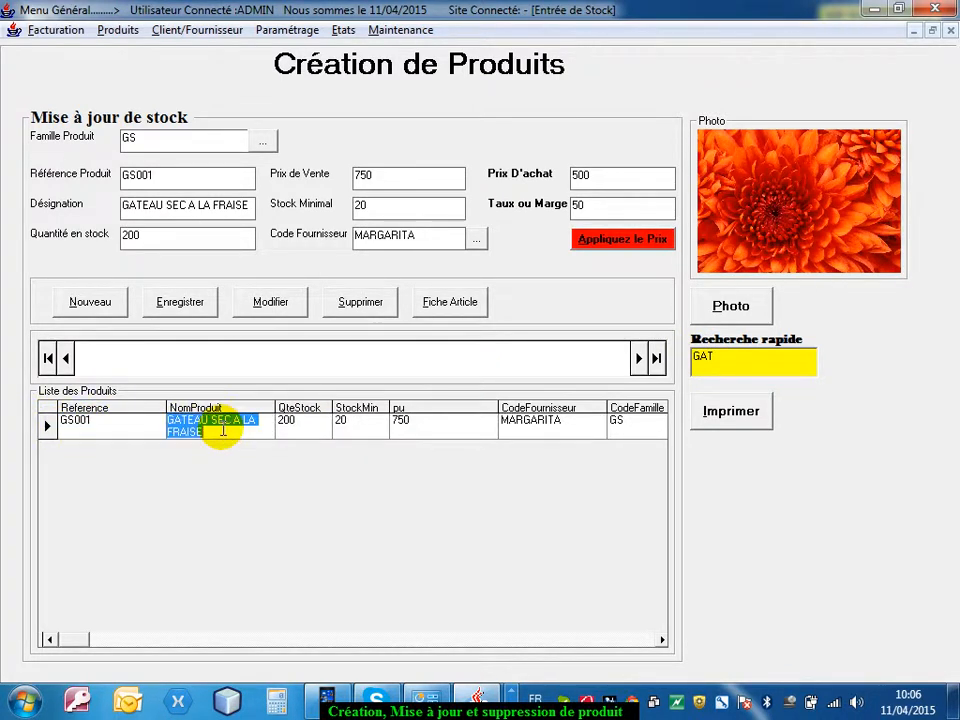
click(368, 430)
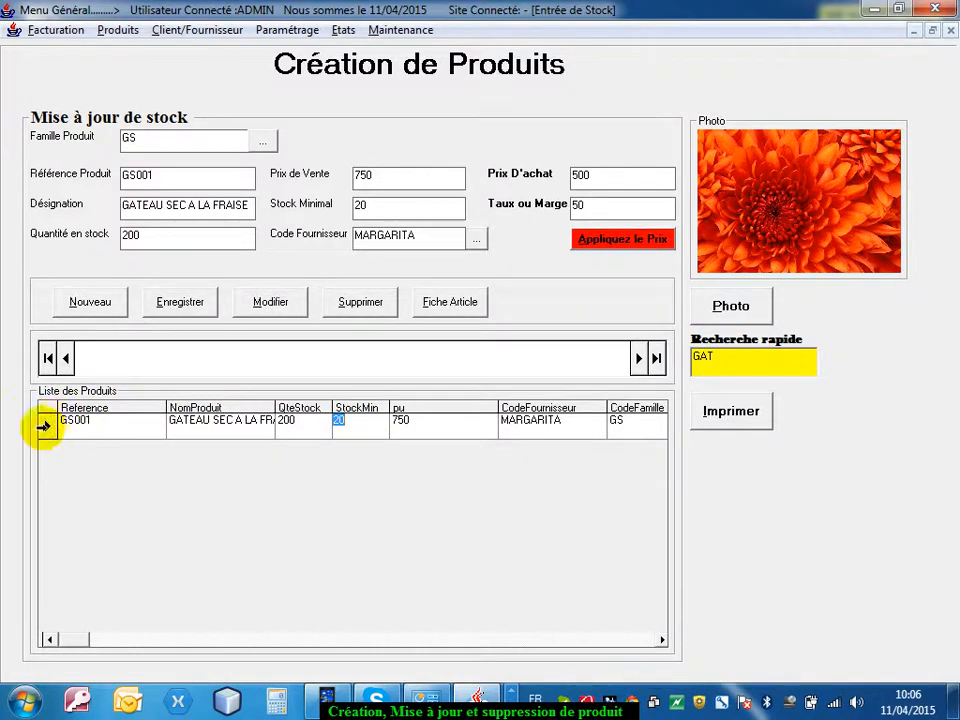
click(45, 424)
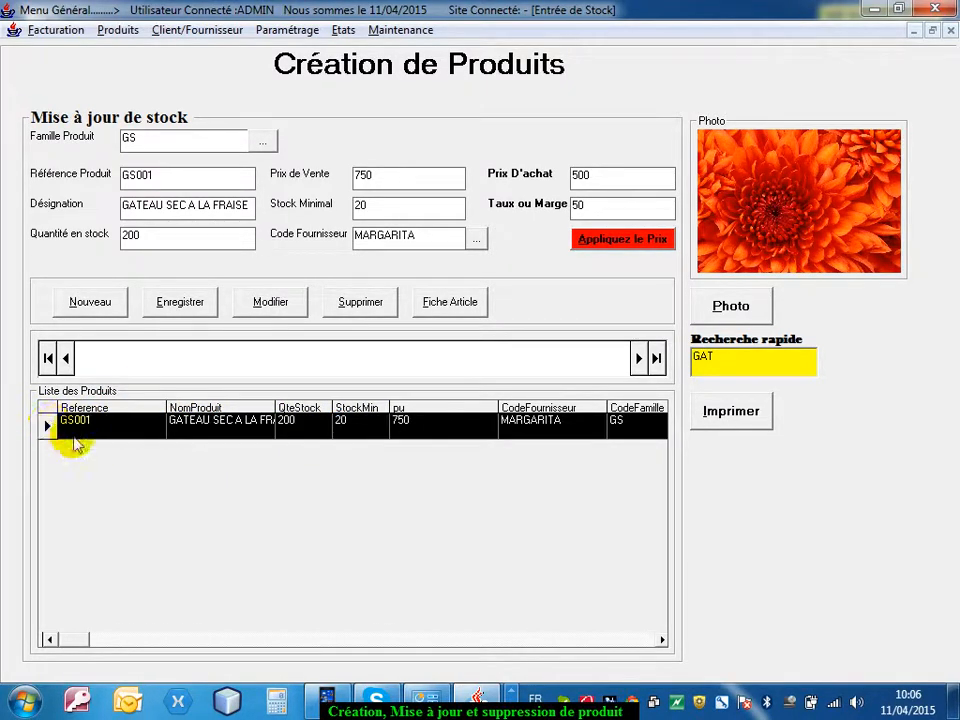
click(360, 303)
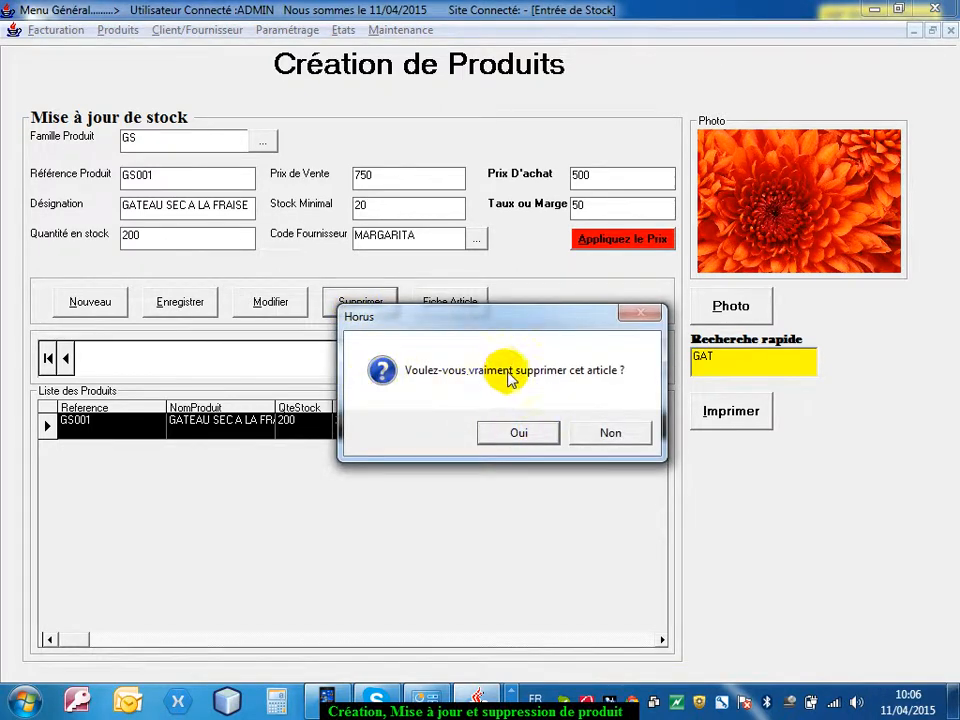
click(519, 432)
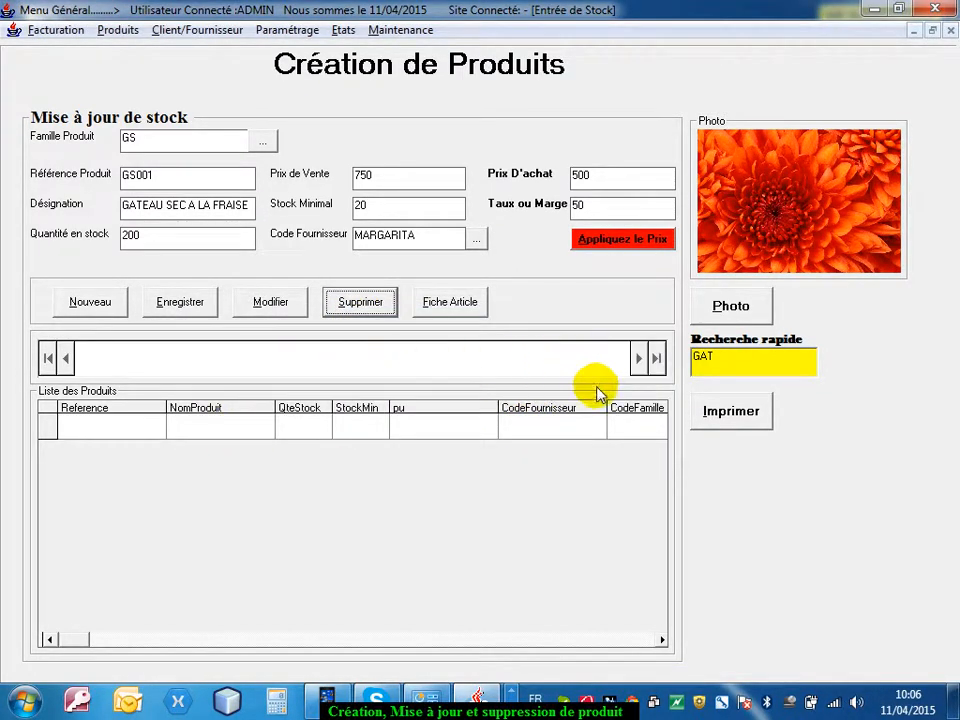
click(950, 30)
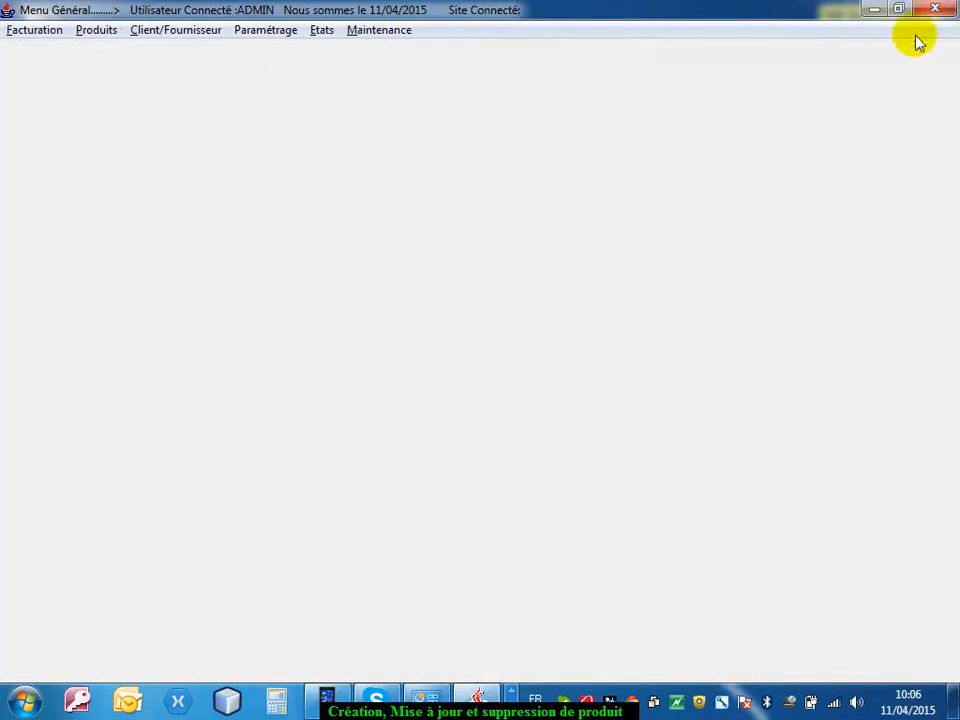
Check the products offered under the GATEAU SEC family from the billing form and return to that form
click(37, 32)
click(43, 55)
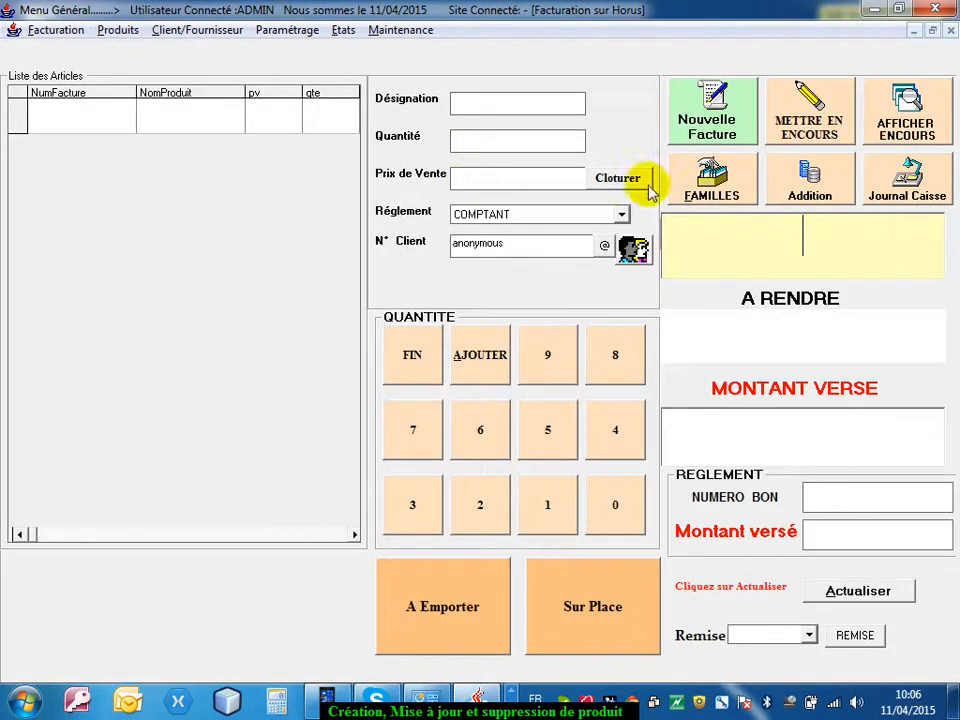
click(714, 175)
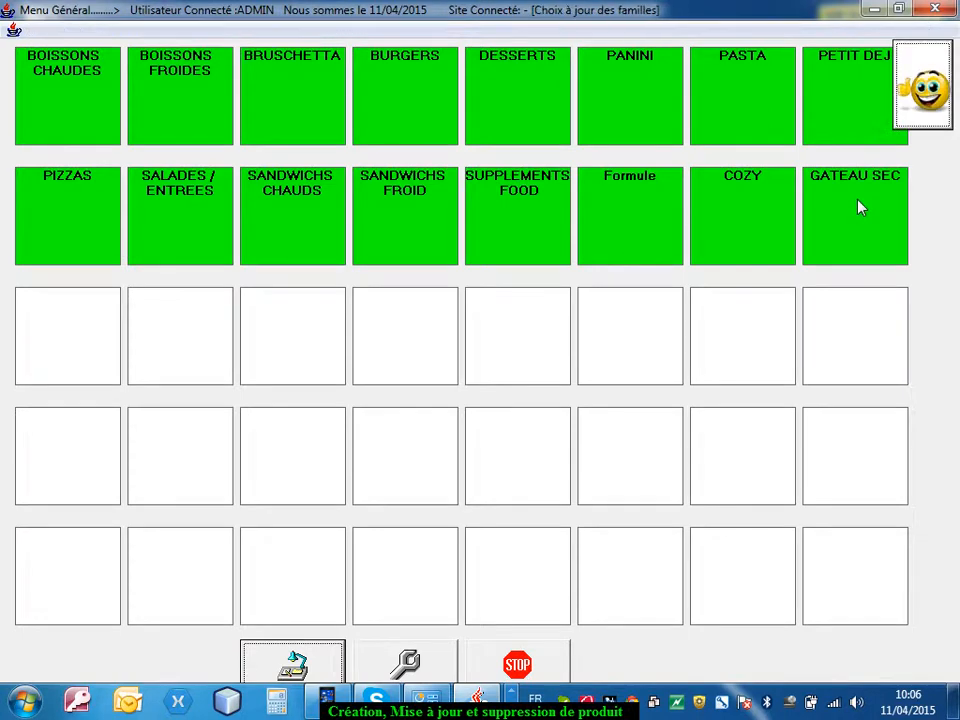
click(858, 207)
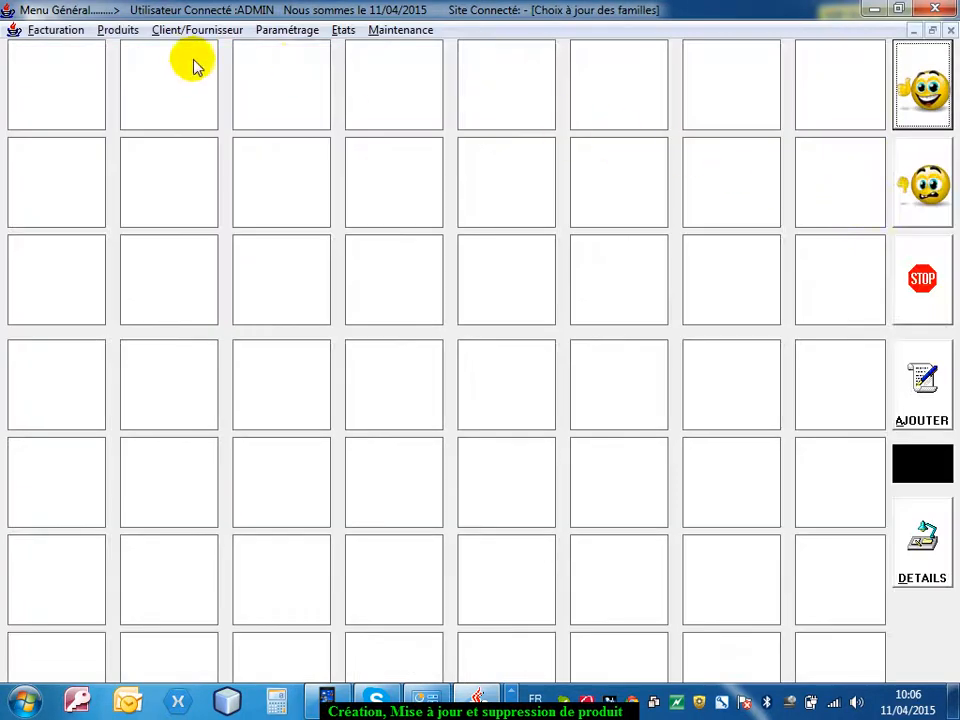
click(920, 295)
click(534, 667)
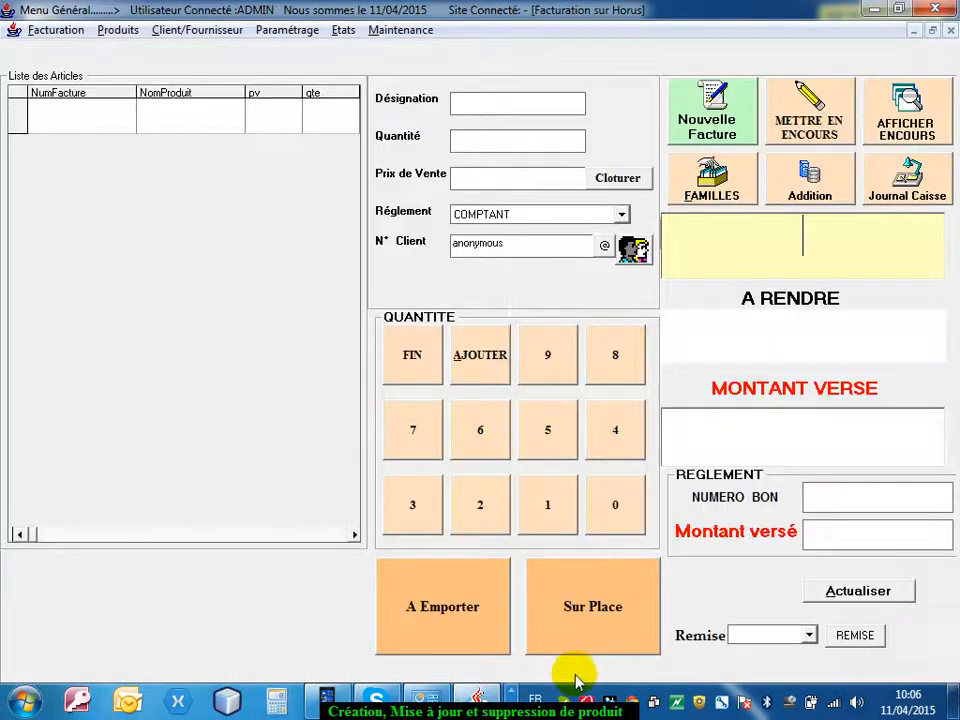